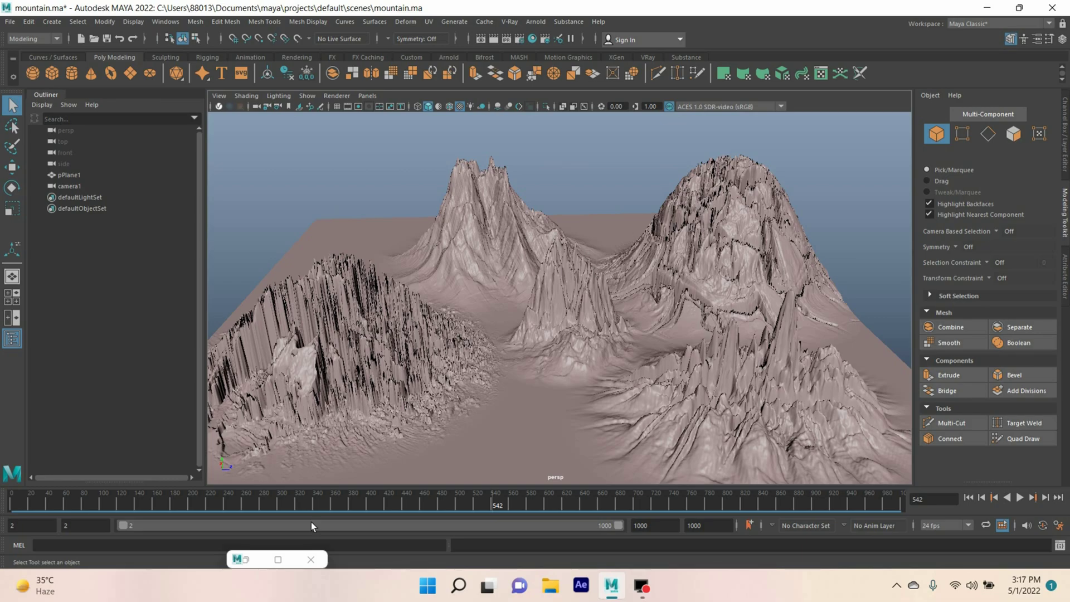
# Close the rendered mountain image, start a new scene without saving mountain.ma, and add polyPlane1
pyautogui.click(247, 561)
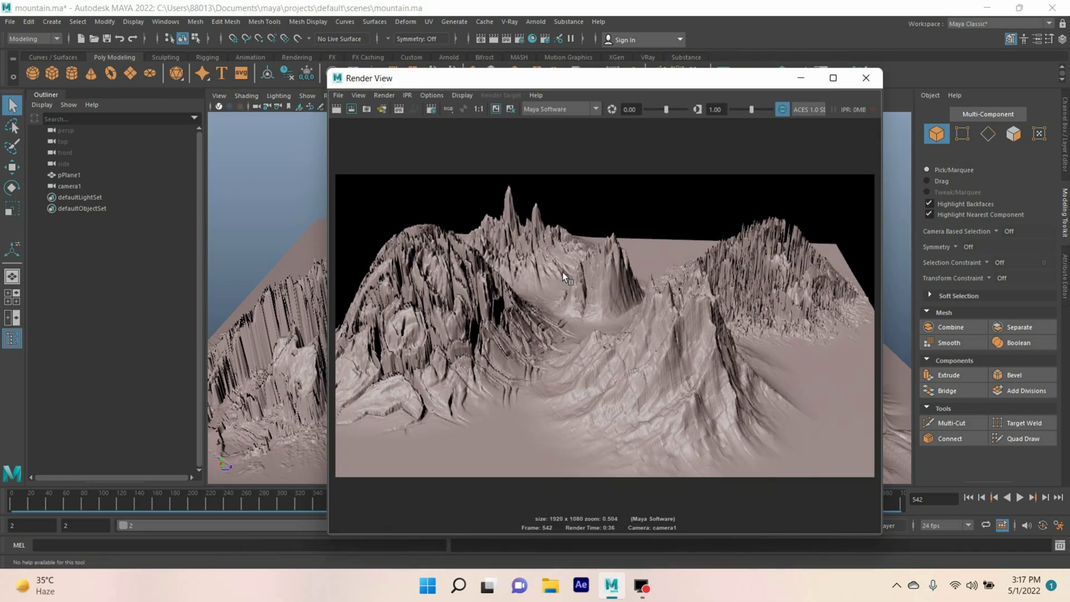
pyautogui.click(859, 80)
pyautogui.click(10, 22)
pyautogui.click(25, 32)
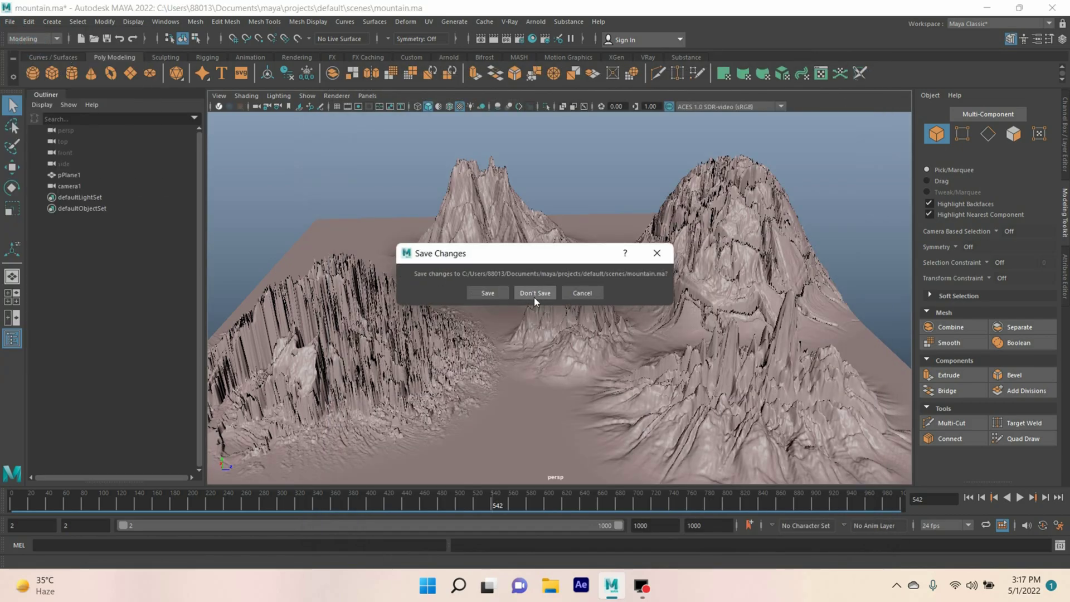
pyautogui.click(534, 293)
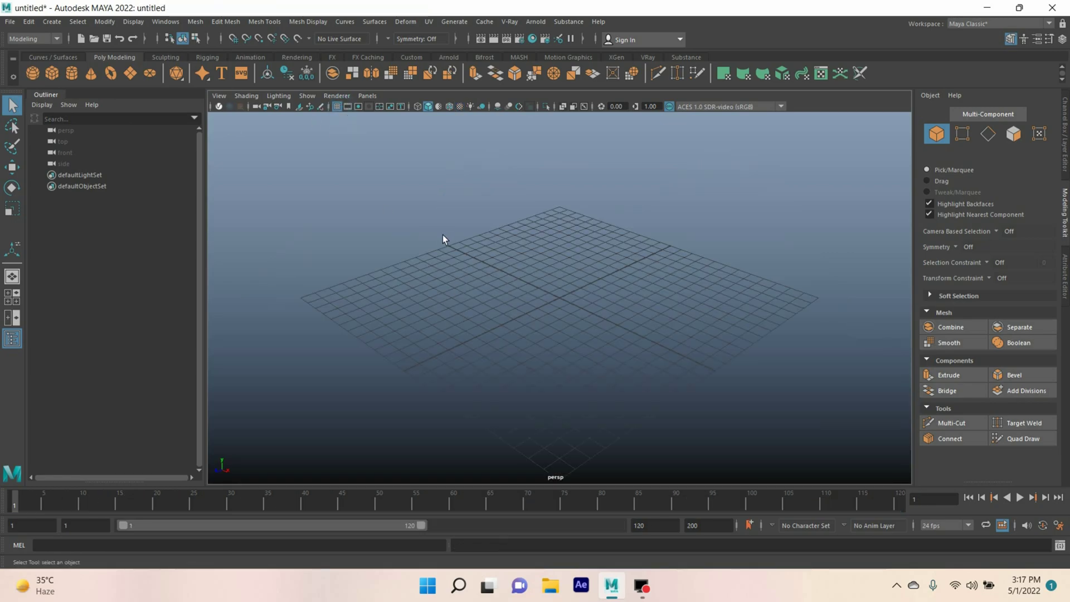
pyautogui.click(131, 77)
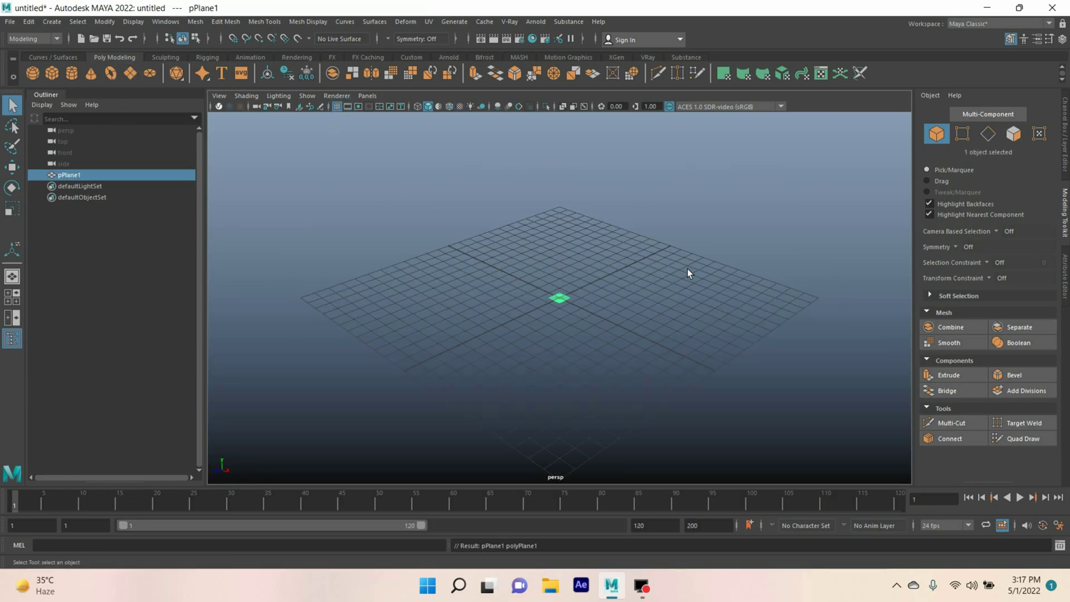
pyautogui.click(1065, 275)
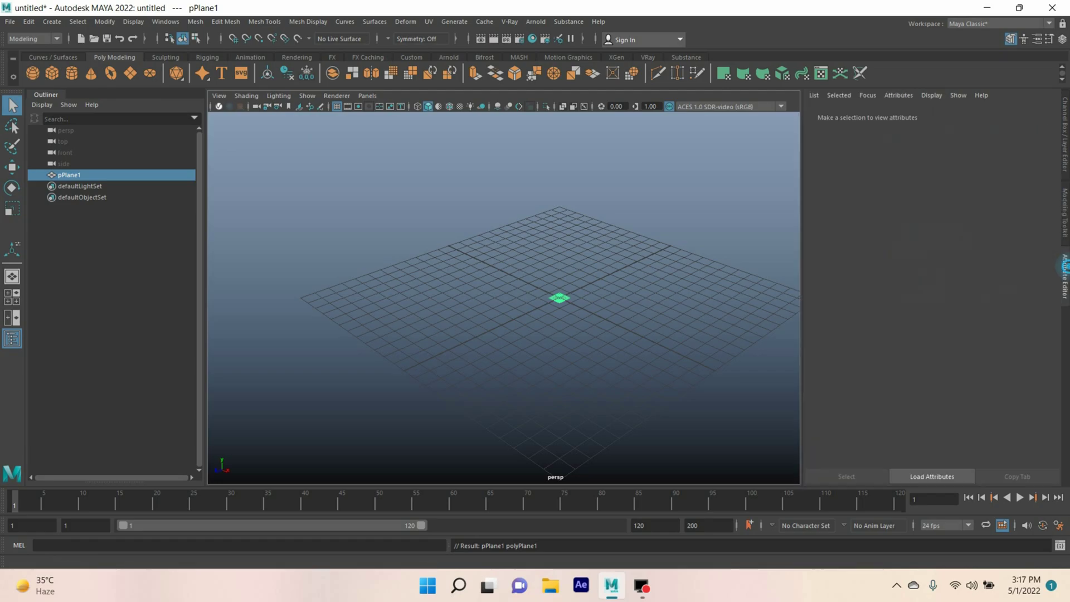
# Set polyPlane1 to 24 × 24 units with 1000 width and height subdivisions, accepting the warning
pyautogui.click(928, 115)
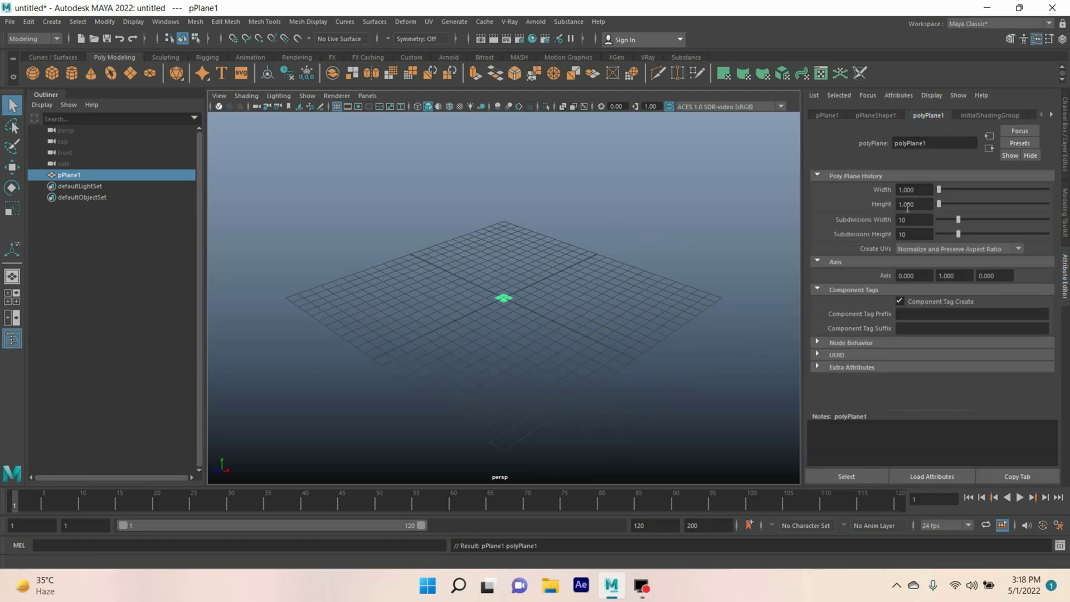
pyautogui.click(926, 193)
pyautogui.write('24')
pyautogui.press('Tab')
pyautogui.write('24')
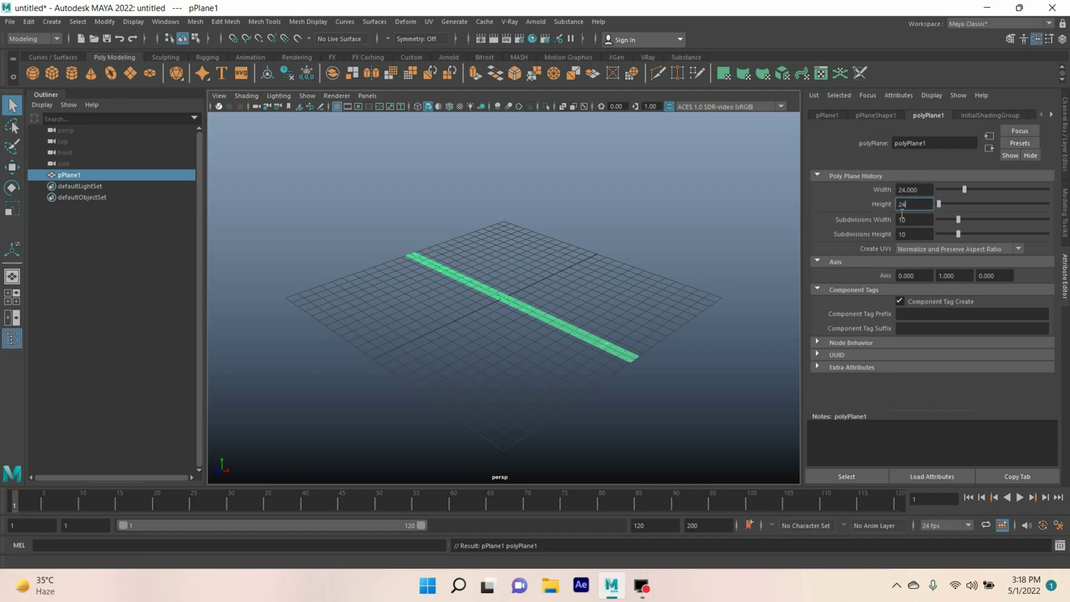
pyautogui.press('Tab')
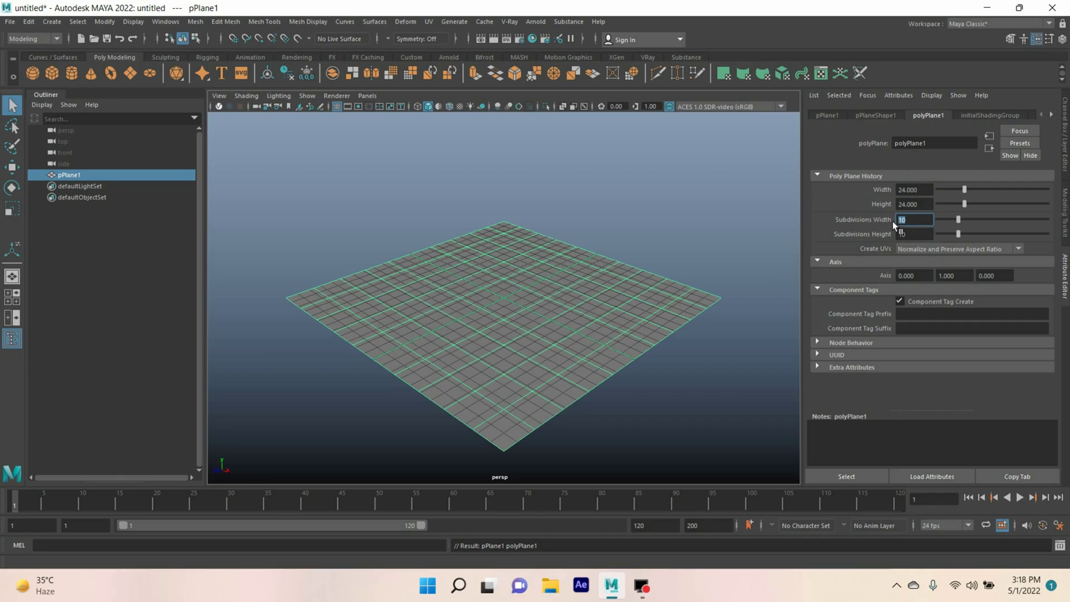
pyautogui.write('1000')
pyautogui.click(924, 239)
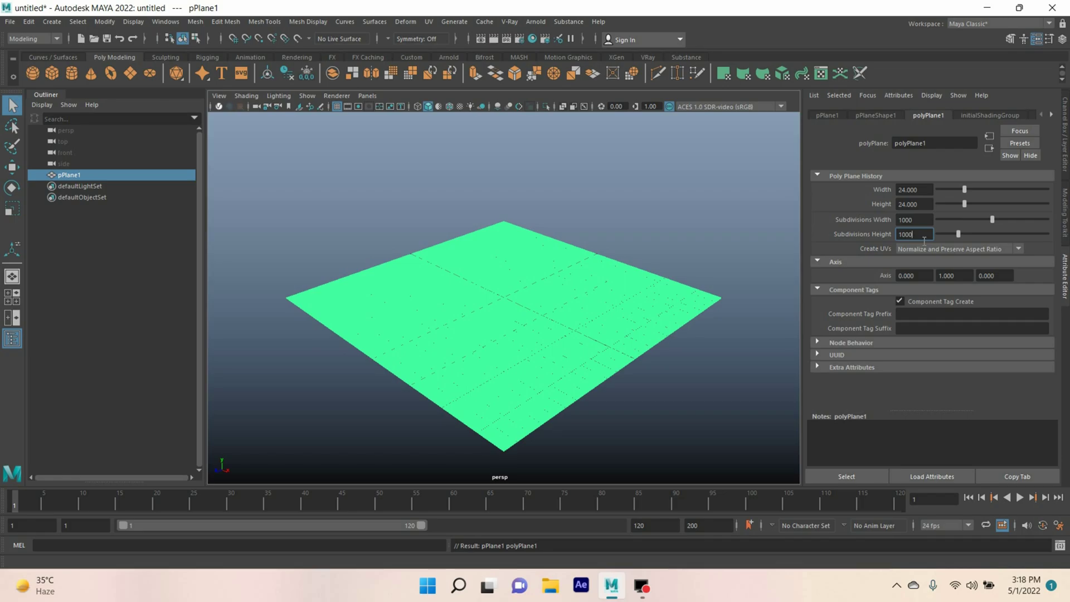
pyautogui.press('Return')
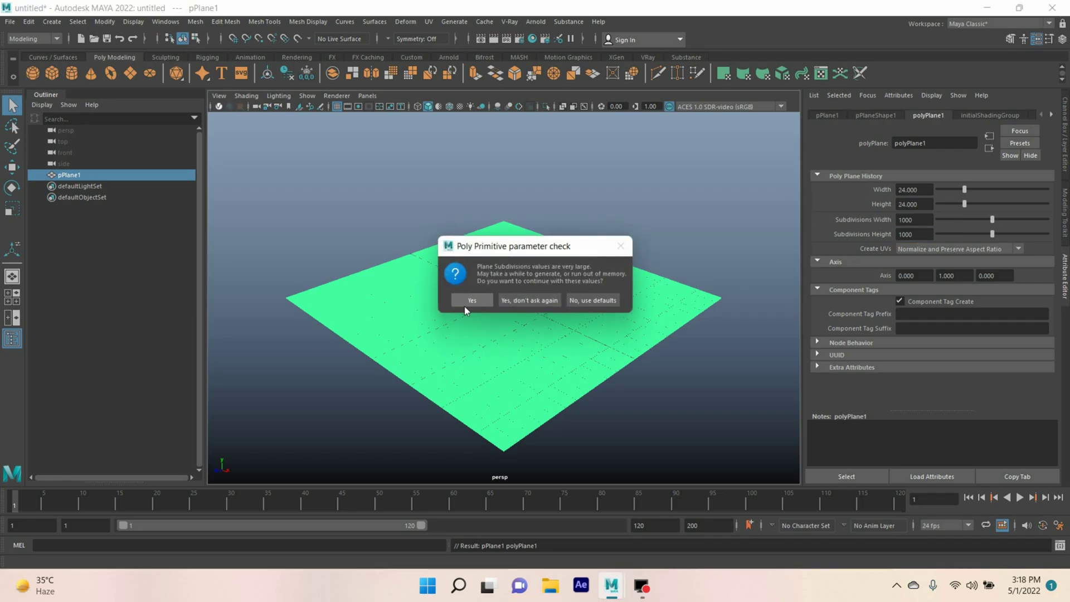
pyautogui.click(469, 300)
pyautogui.scroll(5, 473, 305)
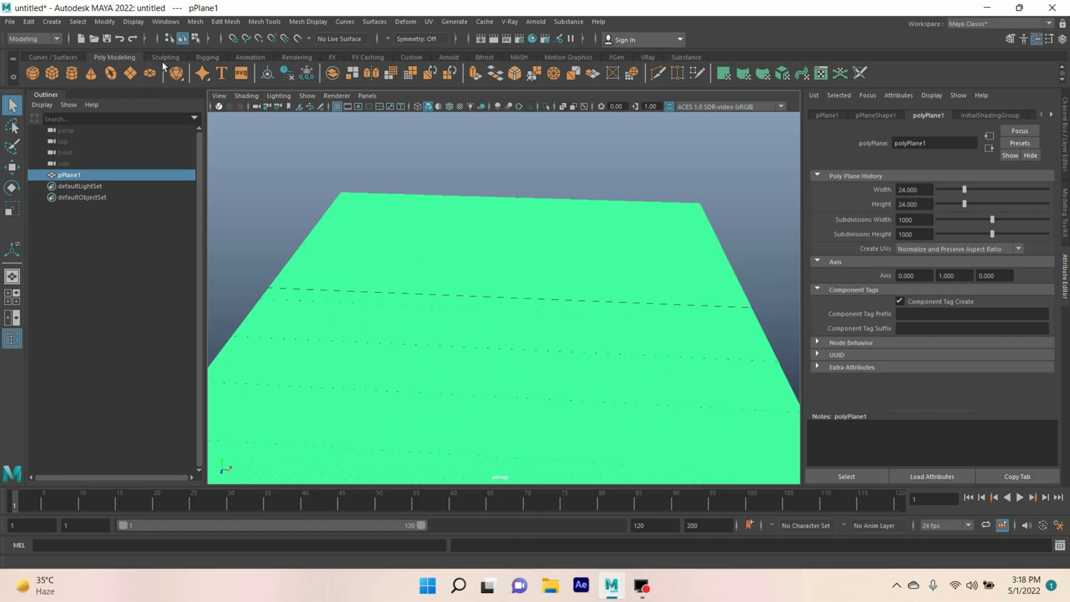
# Reset the Lift sculpt brush from the Sculpting shelf and set size 9, strength 32
pyautogui.click(162, 61)
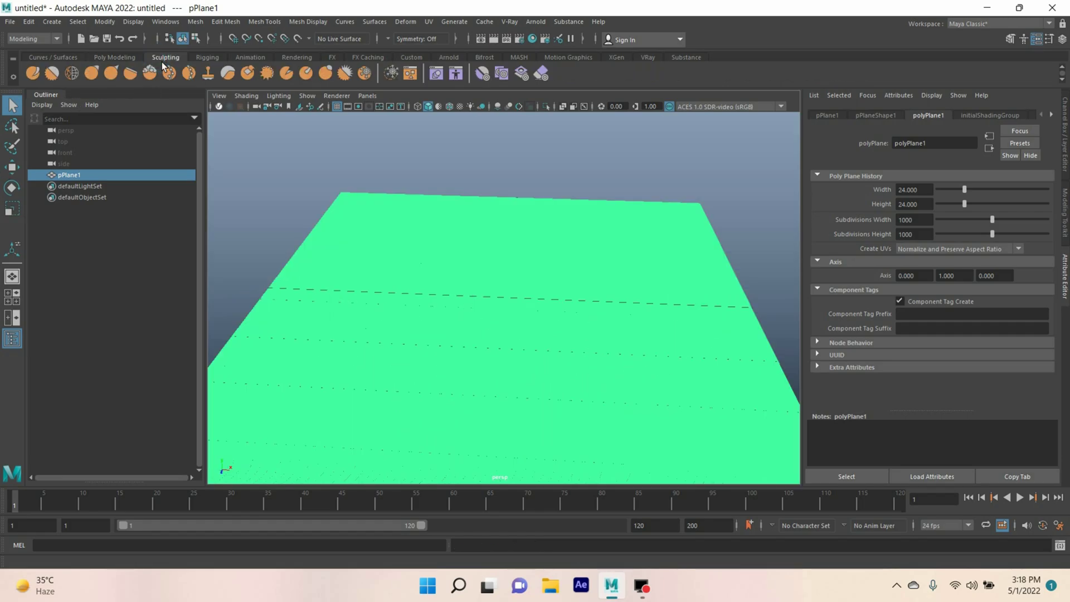
pyautogui.click(39, 79)
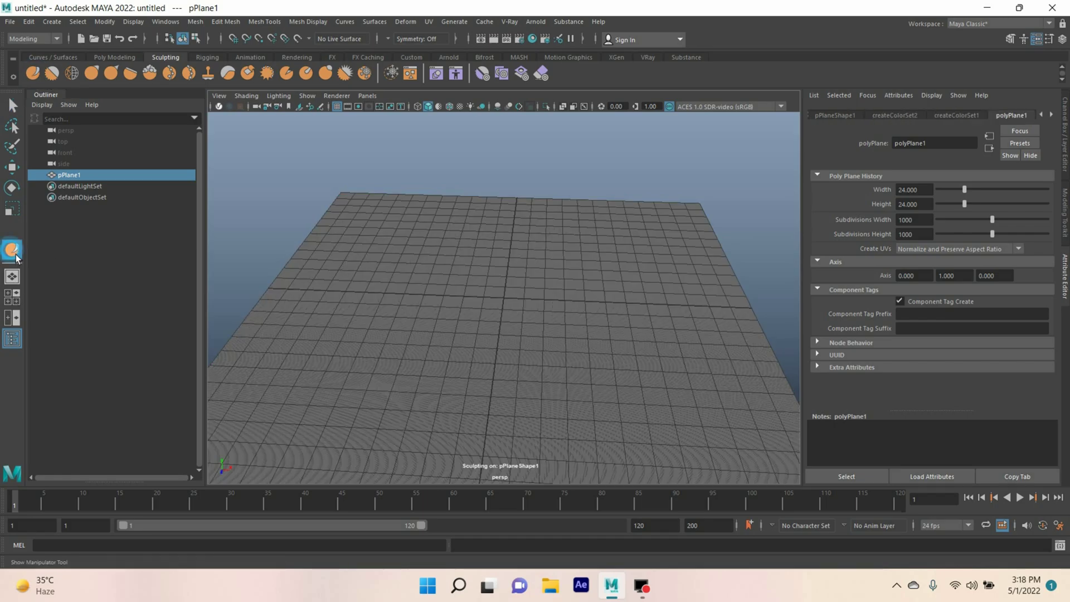
pyautogui.doubleClick(12, 251)
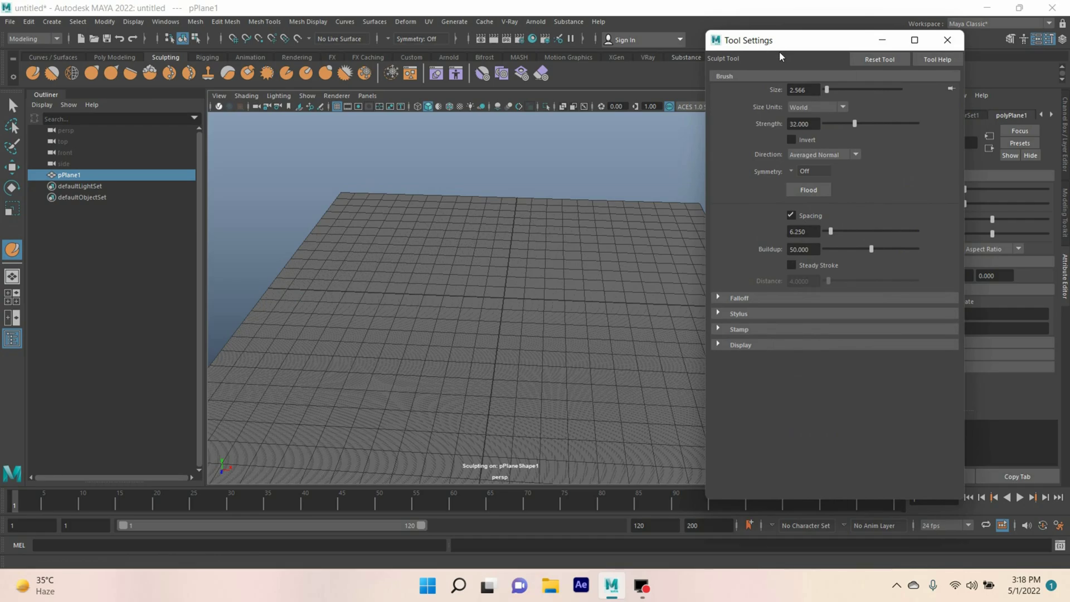
pyautogui.click(876, 62)
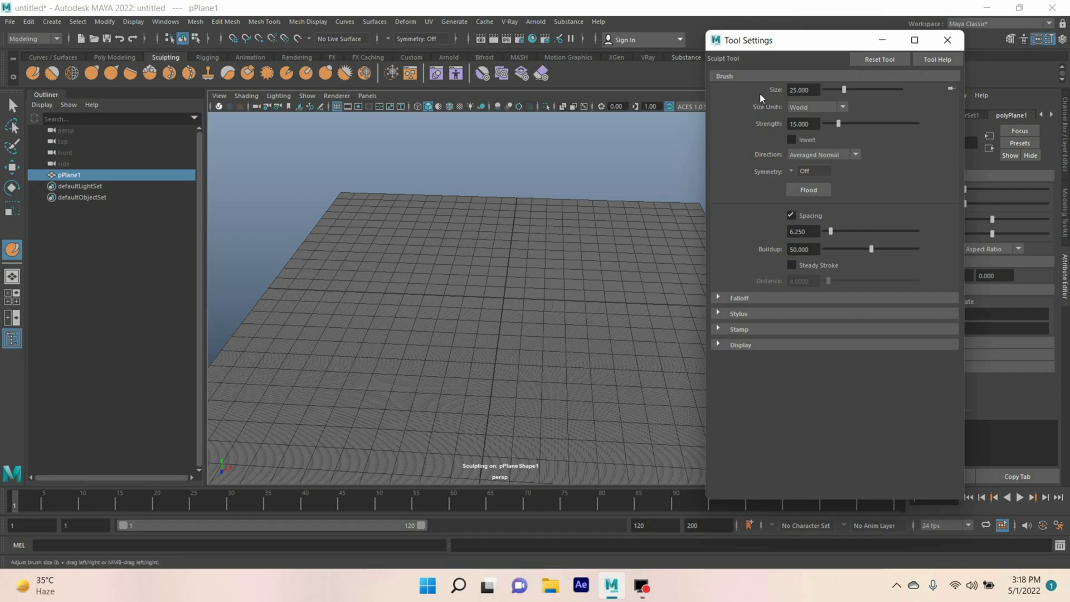
pyautogui.doubleClick(815, 90)
pyautogui.write('9')
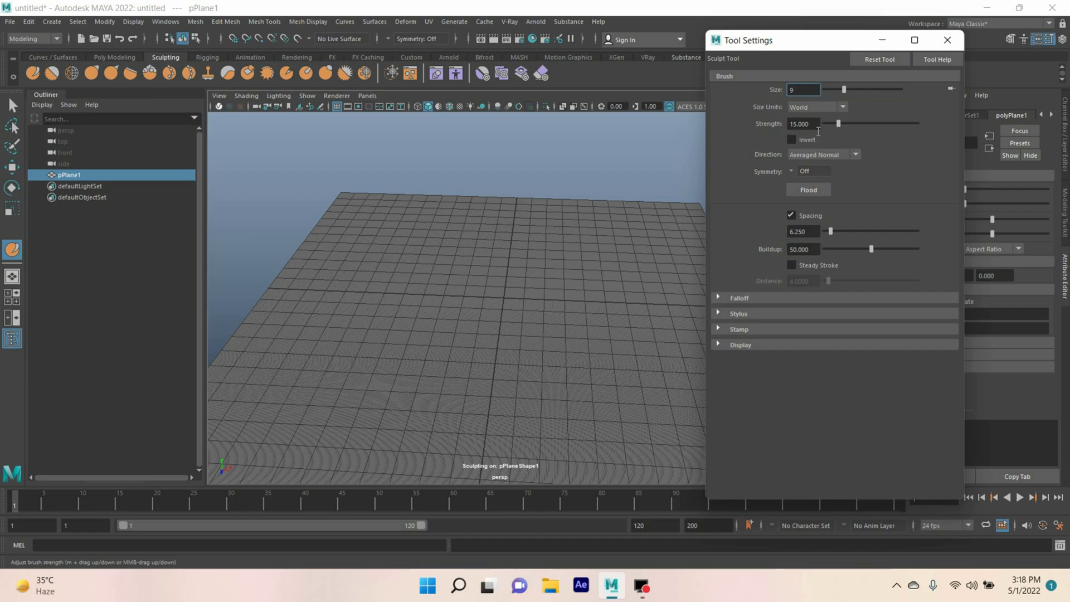
pyautogui.doubleClick(811, 123)
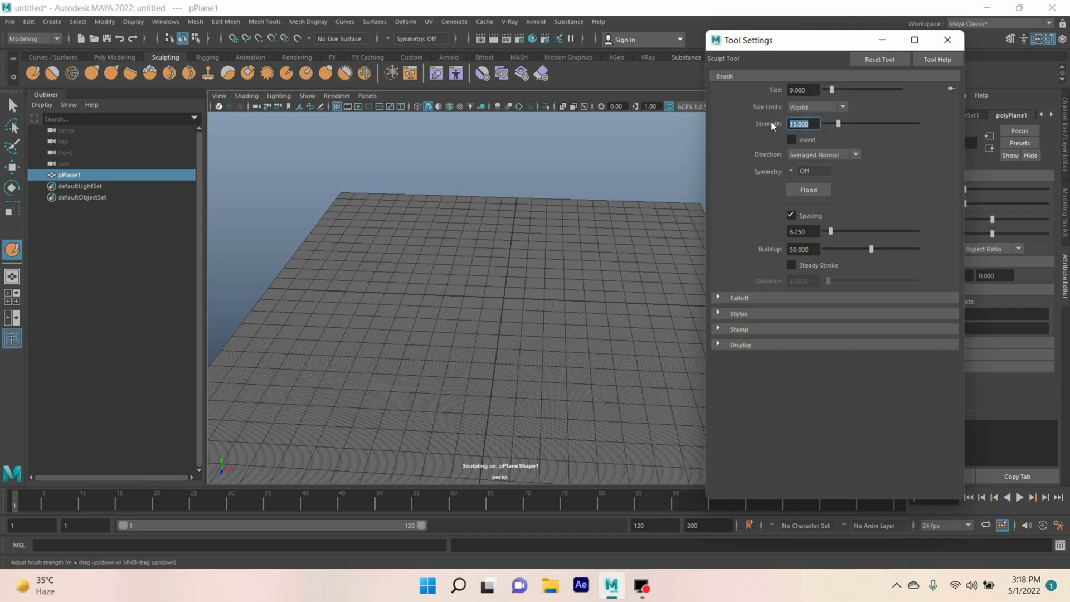
pyautogui.press('Return')
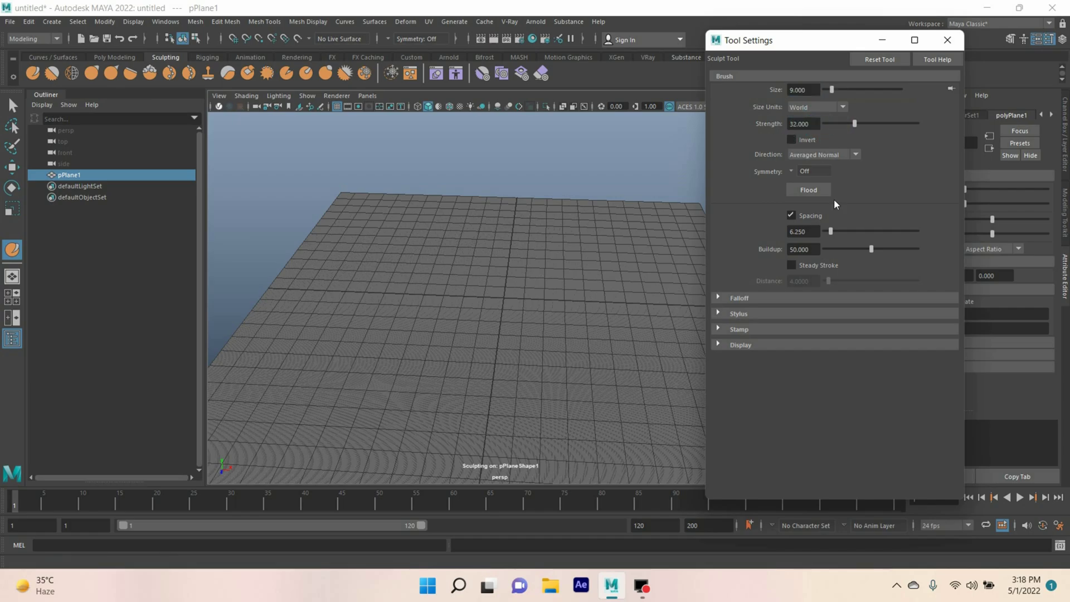
# Enable Use Stamp on the Lift brush and import map1.jpg from the Desktop
pyautogui.click(718, 330)
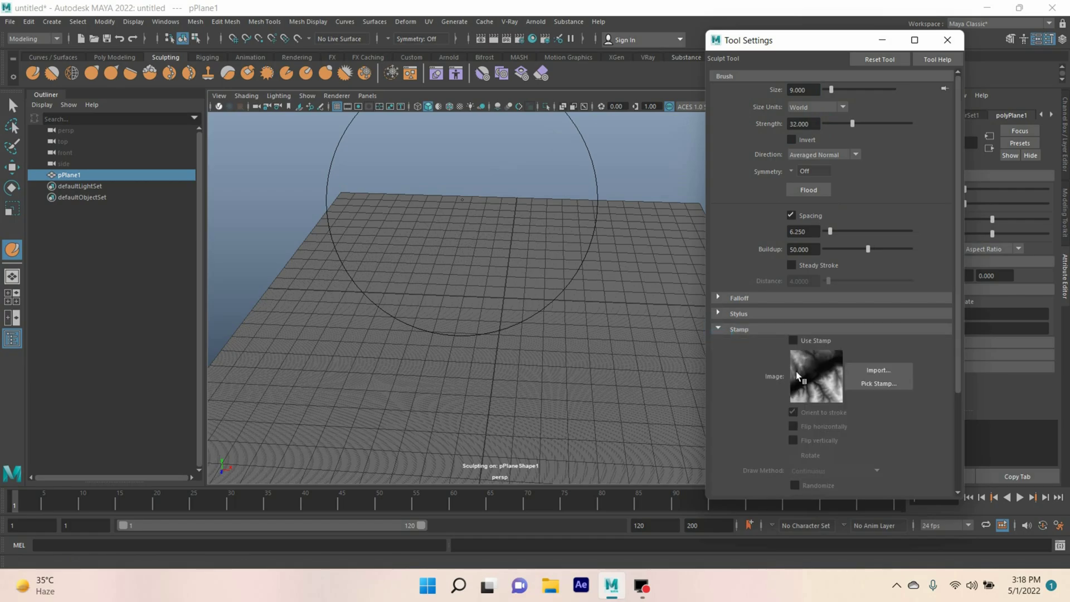
pyautogui.click(793, 340)
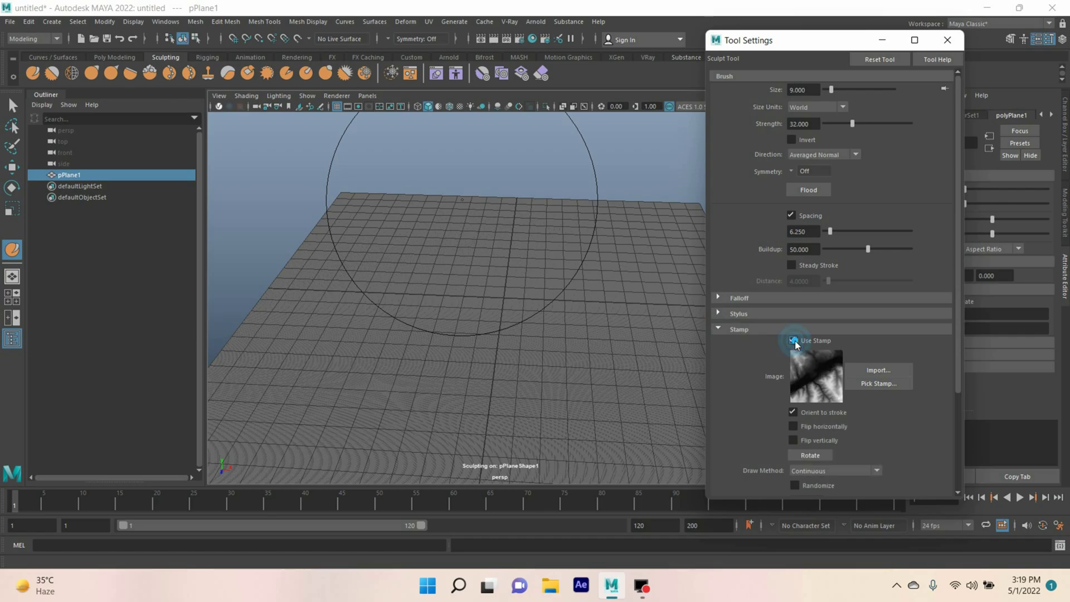
pyautogui.click(876, 372)
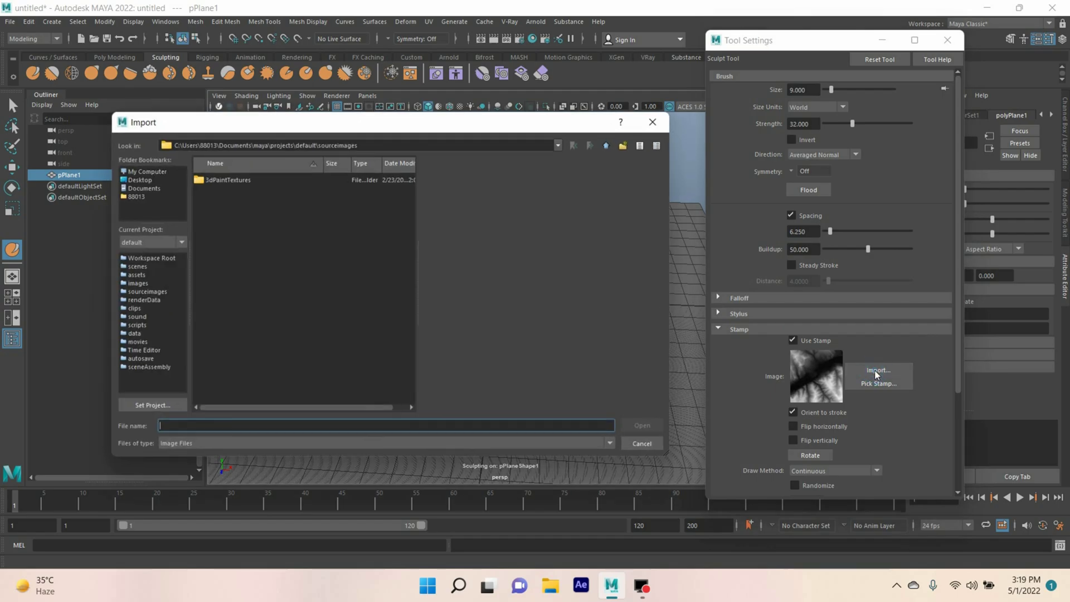
pyautogui.click(139, 180)
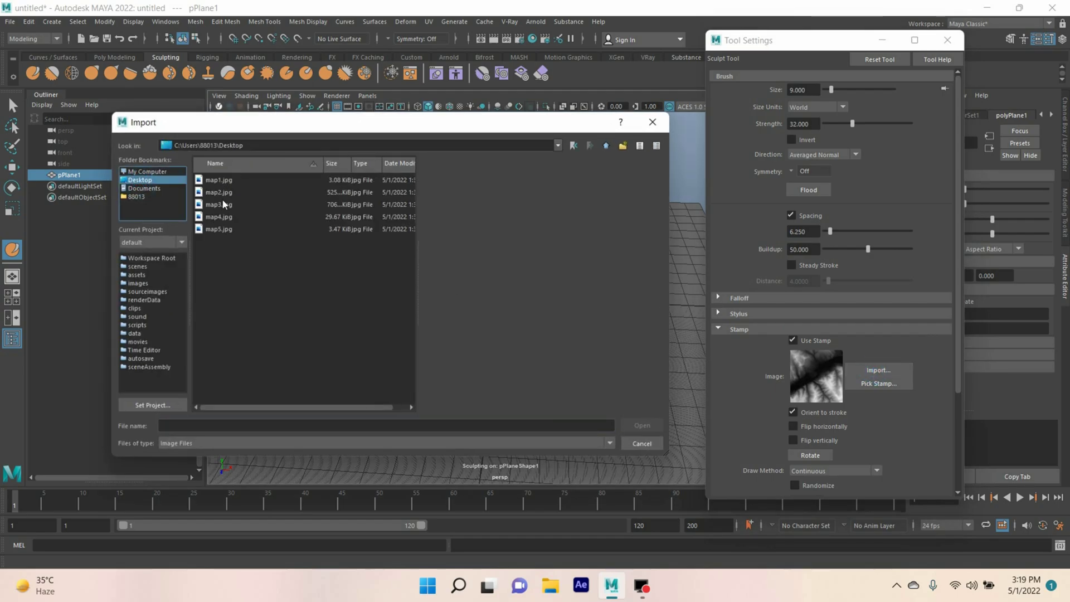
pyautogui.click(217, 181)
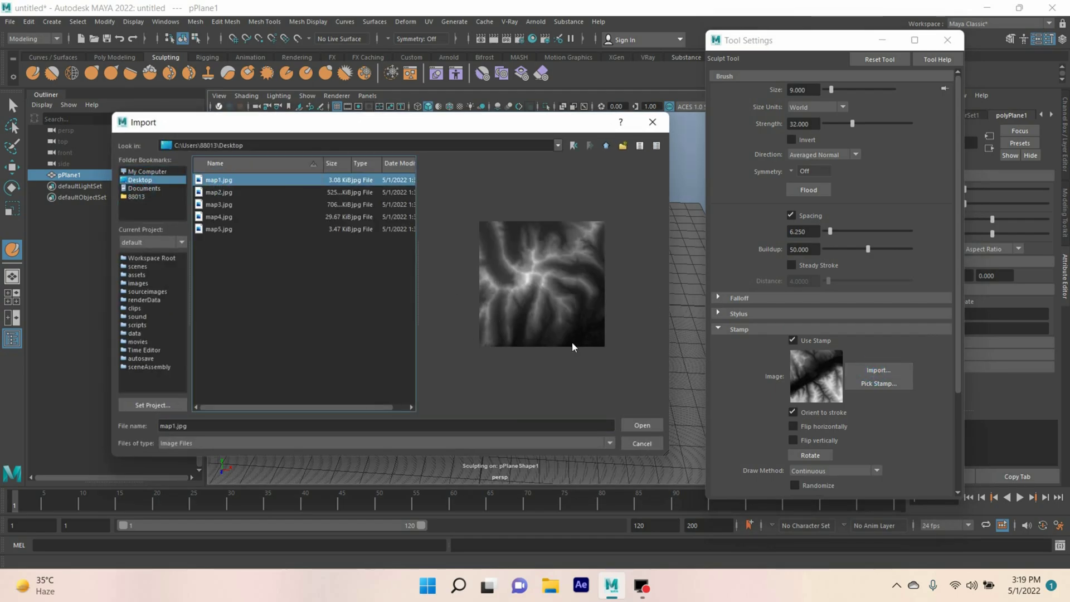
pyautogui.click(634, 425)
# Orbit around pPlane1 and raise a jagged mountain peak with the map1 stamp
pyautogui.moveTo(491, 348)
pyautogui.keyDown('alt'); pyautogui.mouseDown()
pyautogui.moveTo(407, 359)
pyautogui.moveTo(397, 381)
pyautogui.moveTo(454, 290)
pyautogui.moveTo(447, 267)
pyautogui.moveTo(489, 305)
pyautogui.moveTo(418, 299)
pyautogui.moveTo(487, 296)
pyautogui.moveTo(421, 301)
pyautogui.moveTo(557, 291)
pyautogui.moveTo(469, 292)
pyautogui.moveTo(499, 303)
pyautogui.moveTo(457, 308)
pyautogui.moveTo(454, 296)
pyautogui.mouseUp(); pyautogui.keyUp('alt')
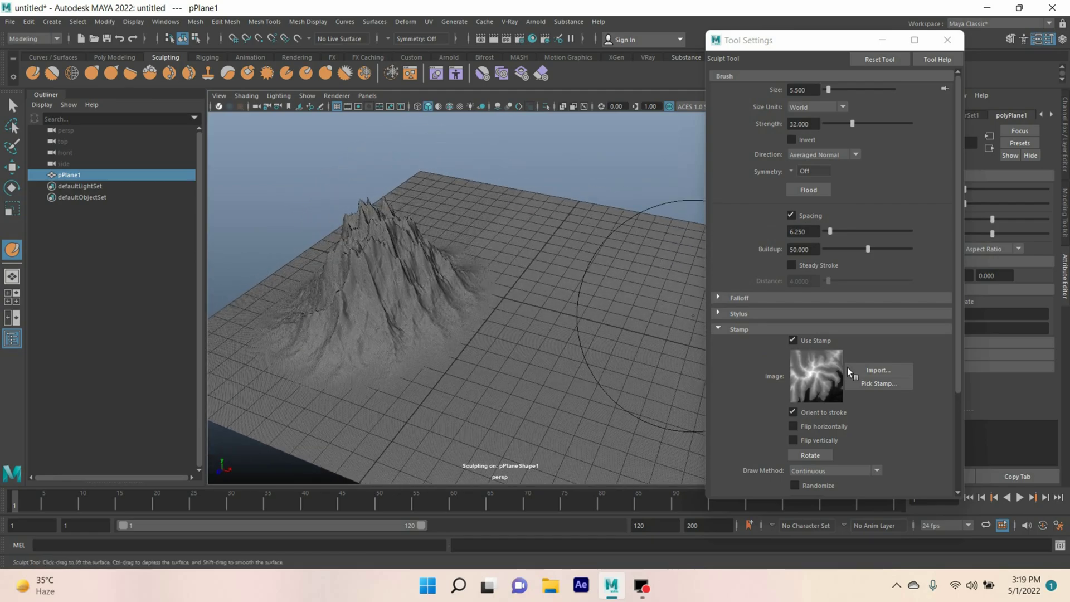
# Load the cracked map2.jpg as the sculpt stamp image
pyautogui.click(871, 370)
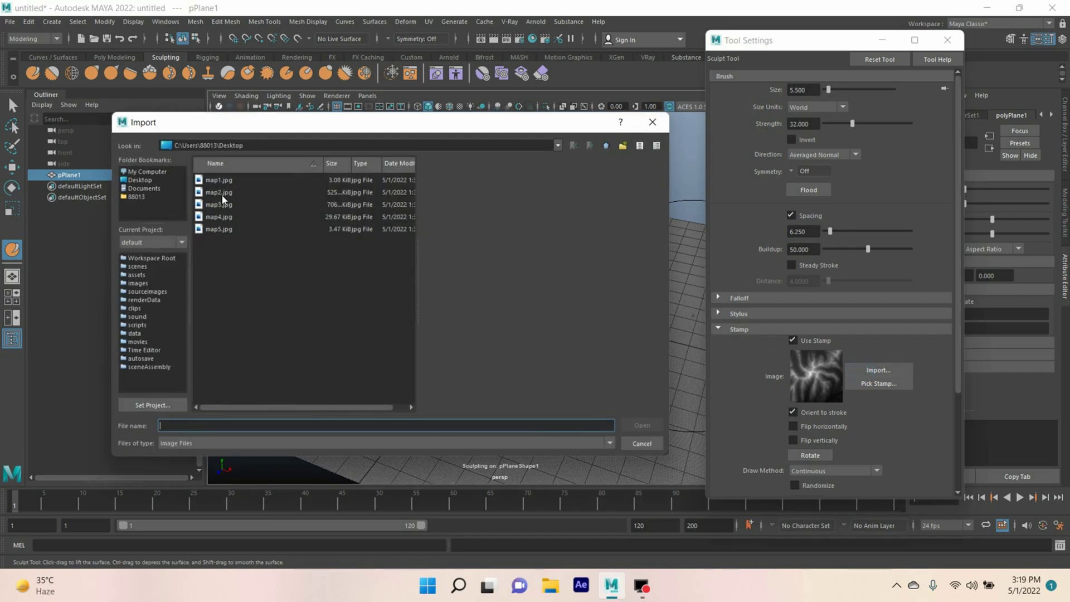
pyautogui.click(220, 192)
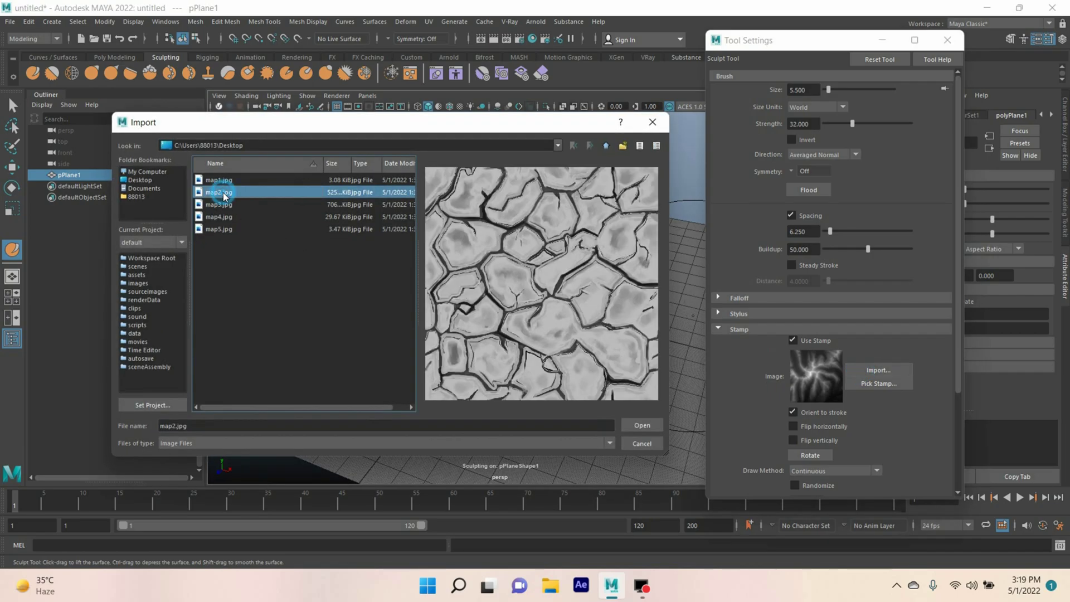
pyautogui.click(638, 426)
# Raise a second, taller peak beside the first using the map2 stamp
pyautogui.moveTo(535, 390)
pyautogui.keyDown('alt'); pyautogui.mouseDown()
pyautogui.moveTo(509, 411)
pyautogui.moveTo(490, 385)
pyautogui.mouseUp(); pyautogui.keyUp('alt')
pyautogui.moveTo(592, 257)
pyautogui.mouseDown()
pyautogui.moveTo(591, 268)
pyautogui.moveTo(535, 237)
pyautogui.moveTo(661, 254)
pyautogui.moveTo(597, 253)
pyautogui.moveTo(585, 212)
pyautogui.mouseUp()
pyautogui.click(879, 370)
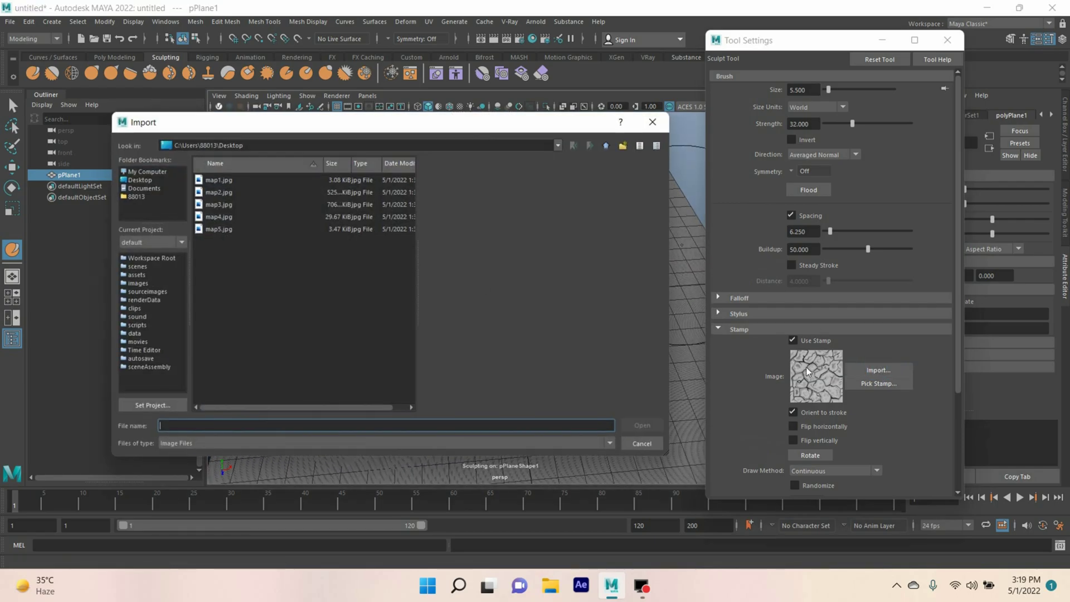
# Load map3.jpg as the stamp and sculpt a spiky peak on the plane's right side
pyautogui.click(219, 204)
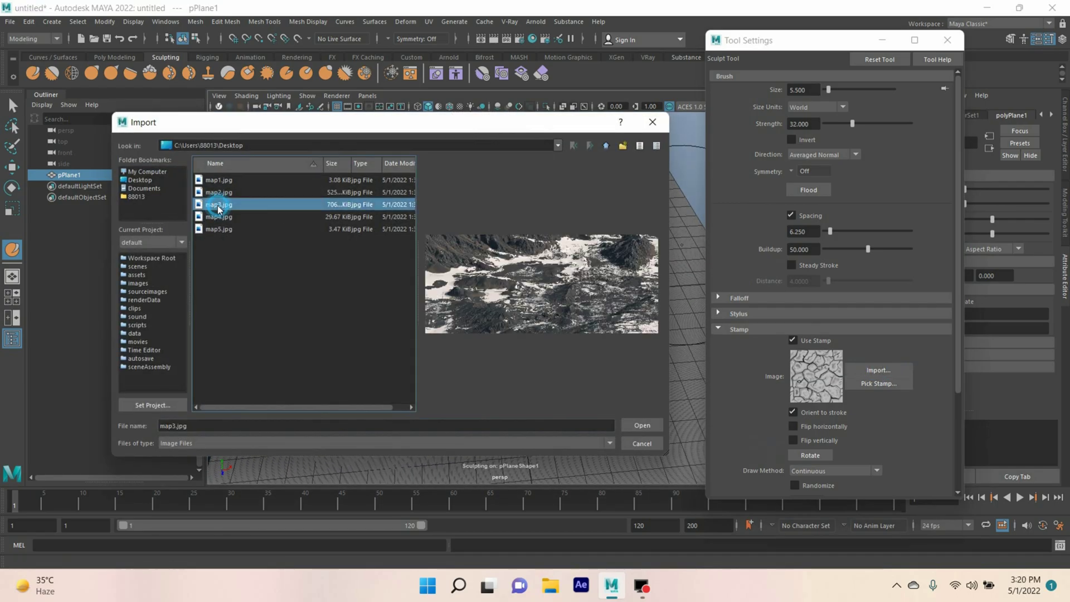
pyautogui.click(642, 425)
pyautogui.moveTo(545, 385)
pyautogui.keyDown('alt'); pyautogui.mouseDown()
pyautogui.moveTo(521, 376)
pyautogui.moveTo(557, 384)
pyautogui.mouseUp(); pyautogui.keyUp('alt')
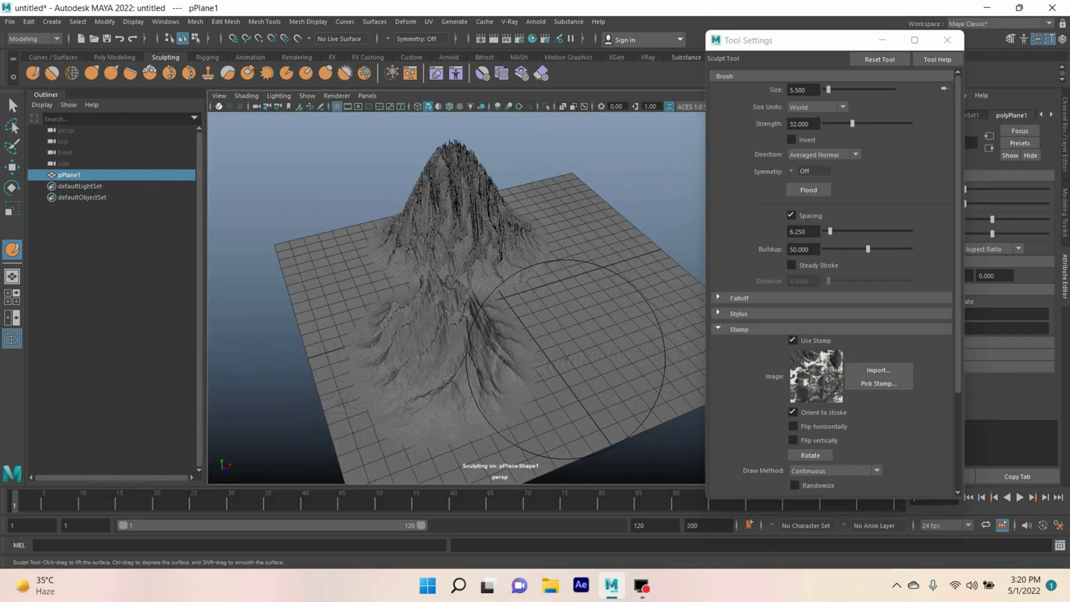
pyautogui.keyDown('alt'); pyautogui.moveTo(602, 355); pyautogui.dragTo(502, 382); pyautogui.keyUp('alt')
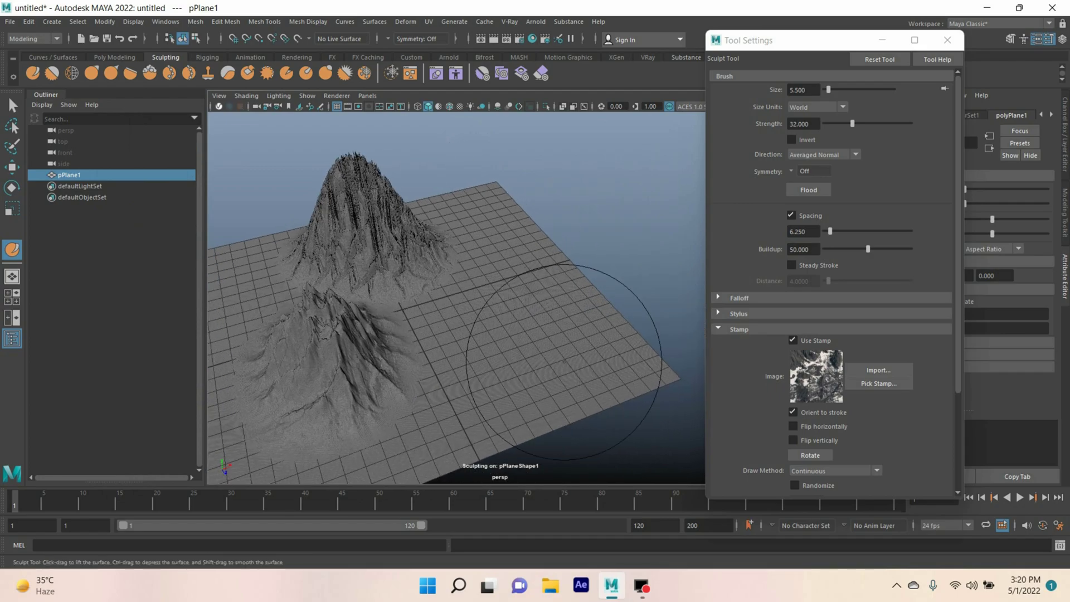
pyautogui.moveTo(577, 370)
pyautogui.mouseDown()
pyautogui.moveTo(560, 309)
pyautogui.moveTo(565, 327)
pyautogui.moveTo(516, 318)
pyautogui.moveTo(524, 321)
pyautogui.mouseUp()
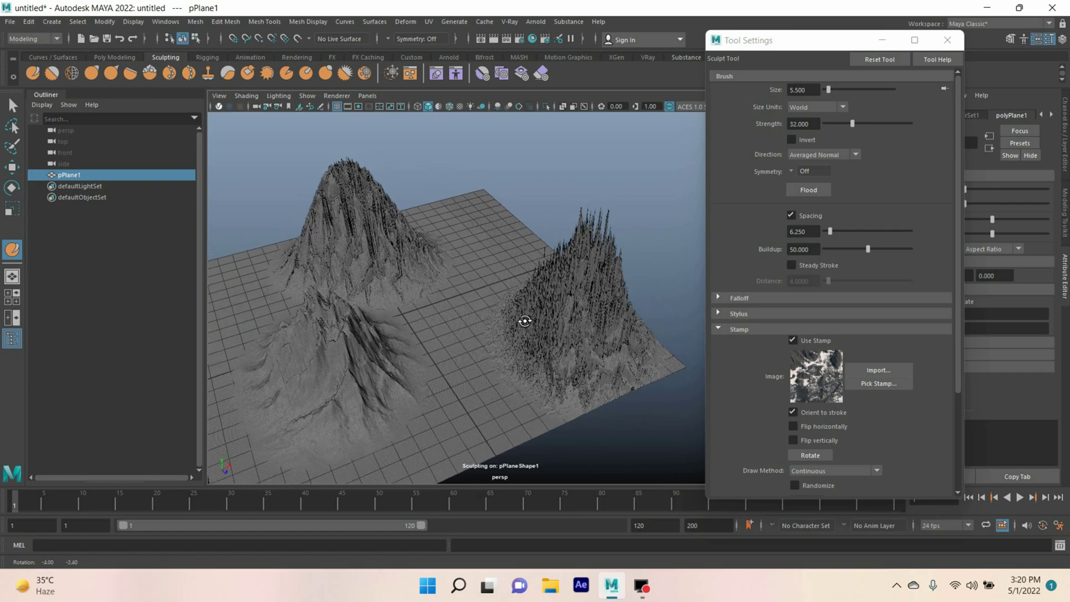
pyautogui.click(878, 370)
# Load map4.jpg, shrink the brush to 3.222, and stamp a smaller peak between the mountains
pyautogui.click(227, 217)
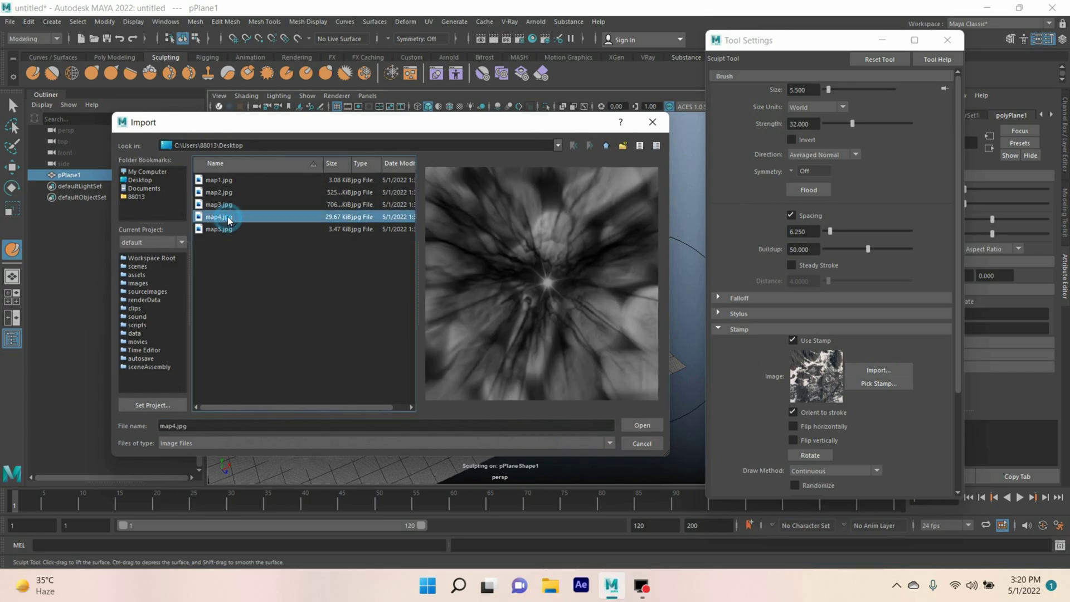
pyautogui.click(642, 425)
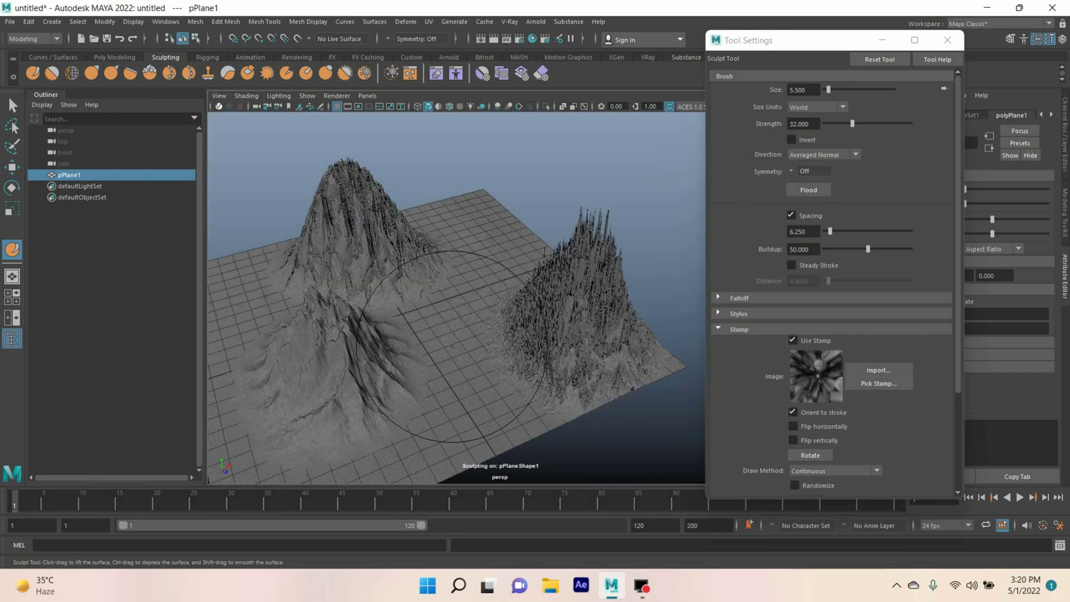
pyautogui.moveTo(451, 346); pyautogui.dragTo(417, 346)
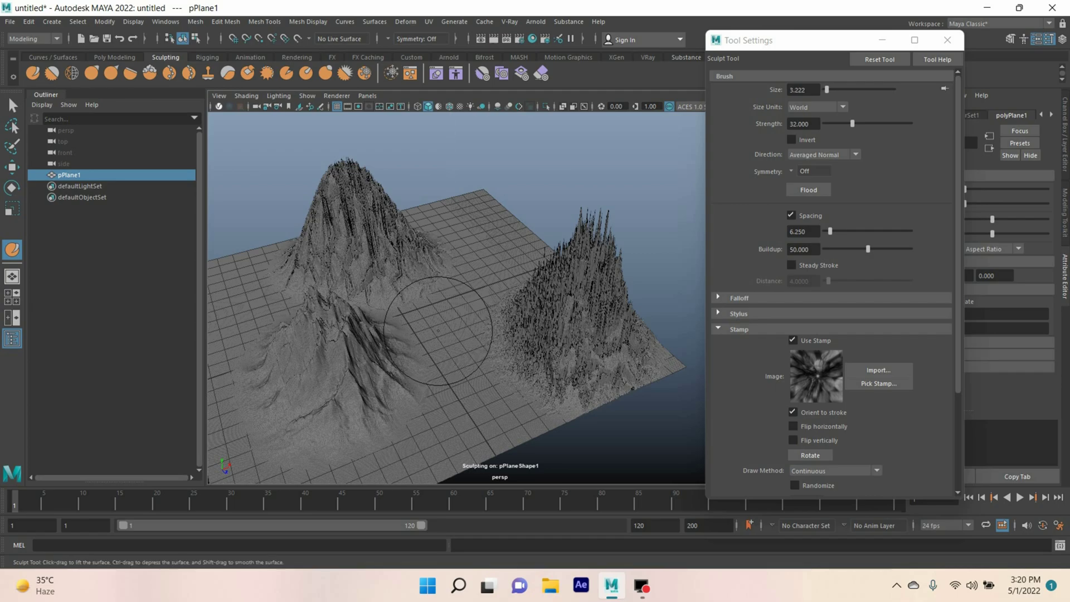
pyautogui.click(446, 341)
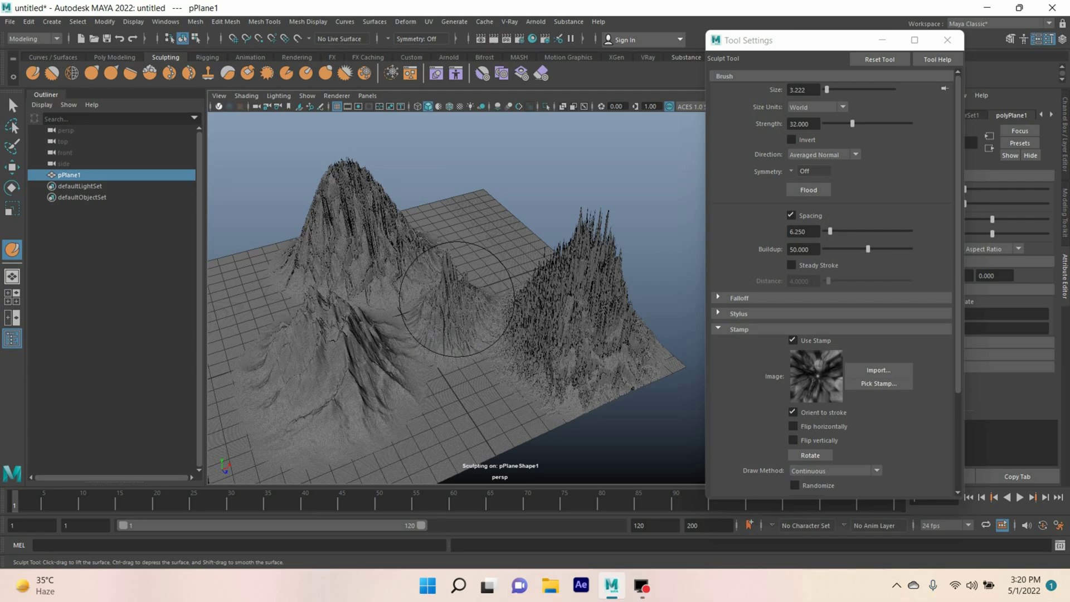
pyautogui.moveTo(456, 299)
pyautogui.keyDown('alt'); pyautogui.mouseDown()
pyautogui.moveTo(416, 320)
pyautogui.moveTo(462, 317)
pyautogui.mouseUp(); pyautogui.keyUp('alt')
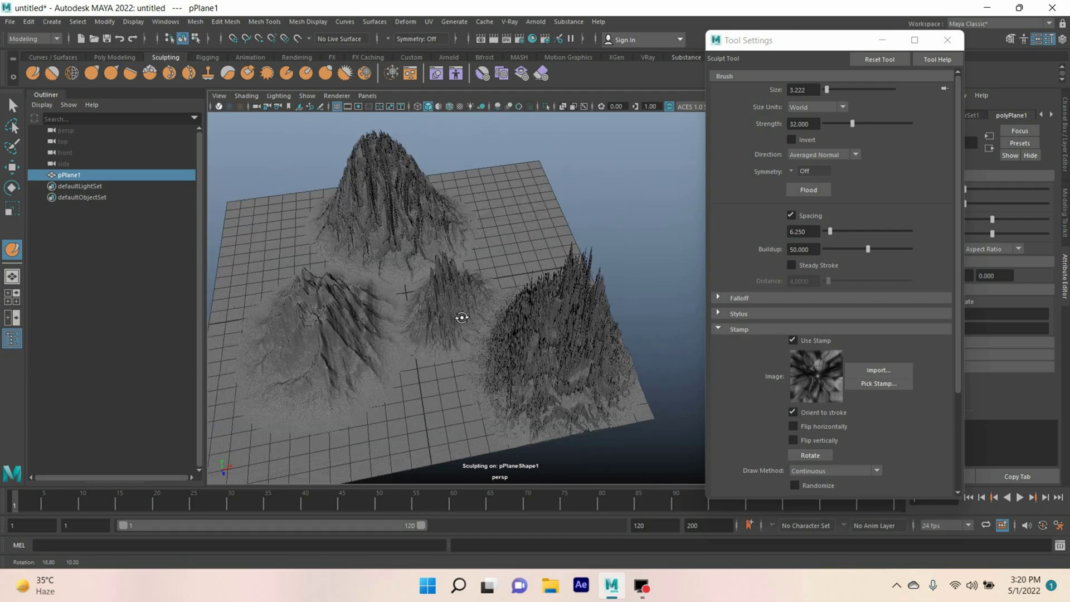
pyautogui.click(878, 370)
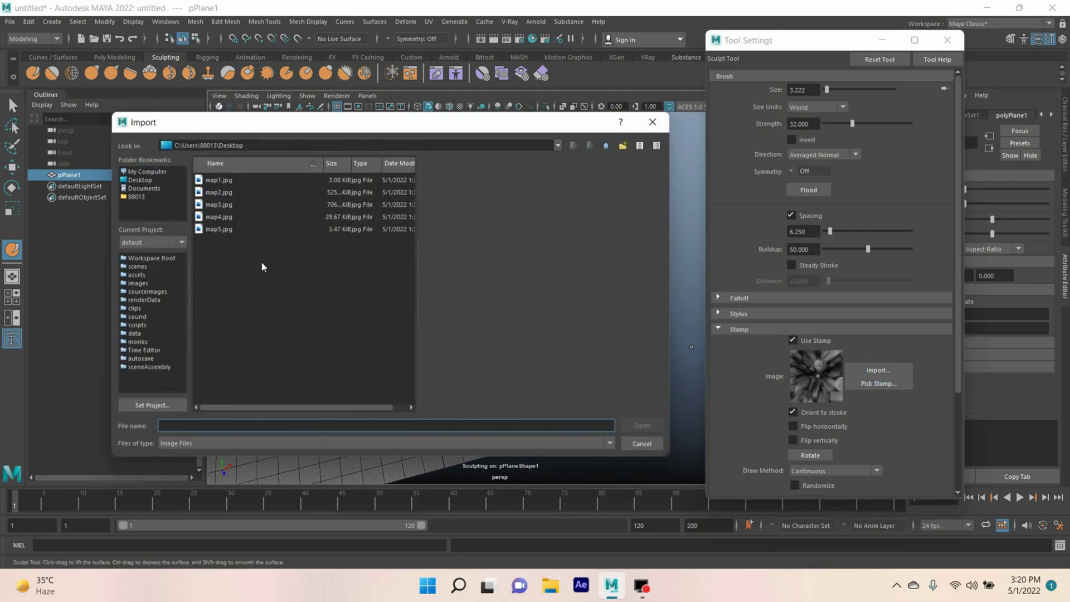
# Load map5.jpg and stamp rugged ridges into the valley between the peaks
pyautogui.click(228, 230)
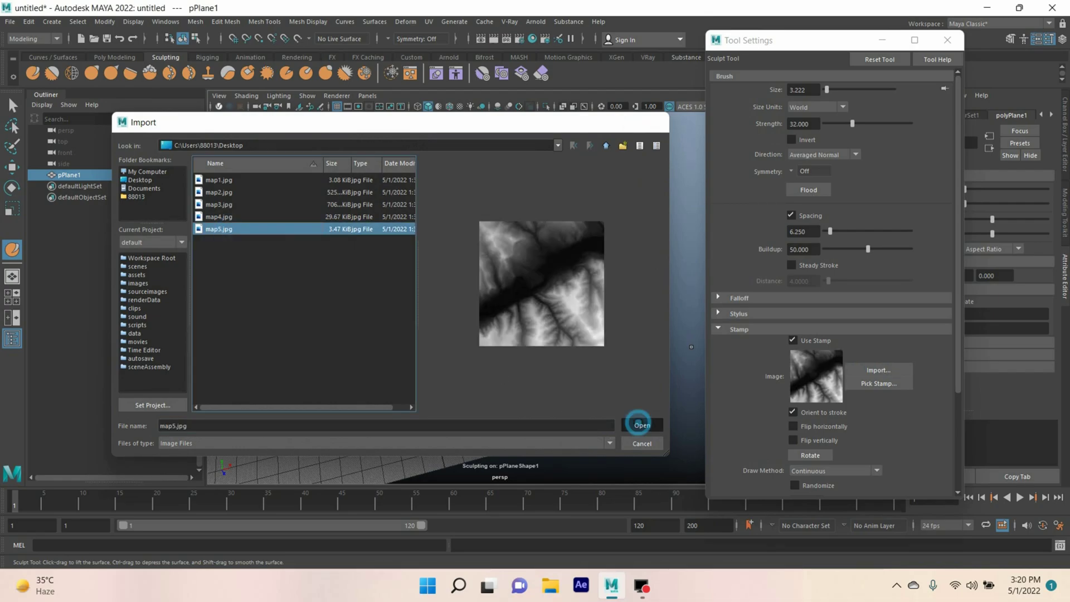
pyautogui.click(641, 425)
pyautogui.moveTo(461, 375)
pyautogui.keyDown('alt'); pyautogui.mouseDown()
pyautogui.moveTo(551, 363)
pyautogui.moveTo(487, 377)
pyautogui.moveTo(504, 359)
pyautogui.moveTo(497, 365)
pyautogui.mouseUp(); pyautogui.keyUp('alt')
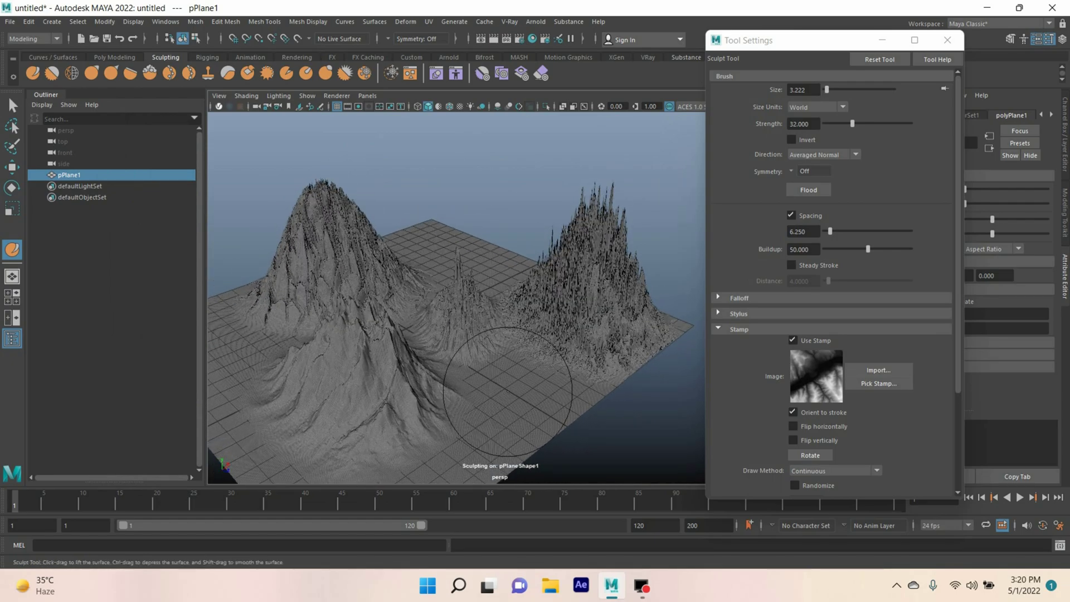
pyautogui.moveTo(517, 409); pyautogui.dragTo(514, 346)
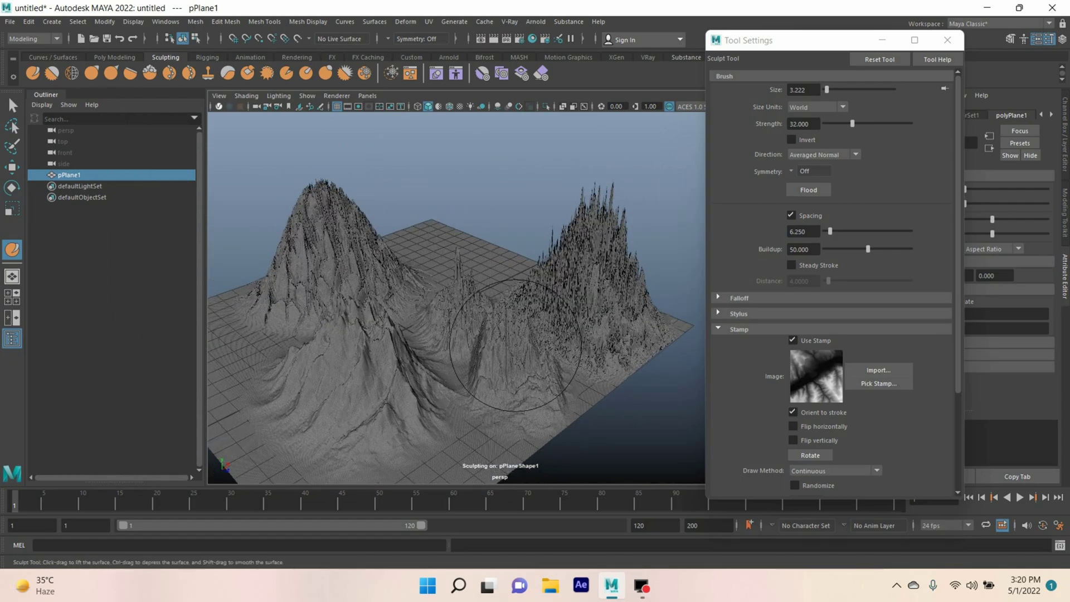
# Exit sculpting with the Select tool (Q) and clear the selection
pyautogui.press('q')
pyautogui.click(258, 177)
pyautogui.keyDown('alt'); pyautogui.moveTo(467, 303); pyautogui.dragTo(529, 350); pyautogui.keyUp('alt')
# Assign a new Maya Blinn material to the terrain plane pPlane1
pyautogui.click(530, 349)
pyautogui.rightClick(524, 340)
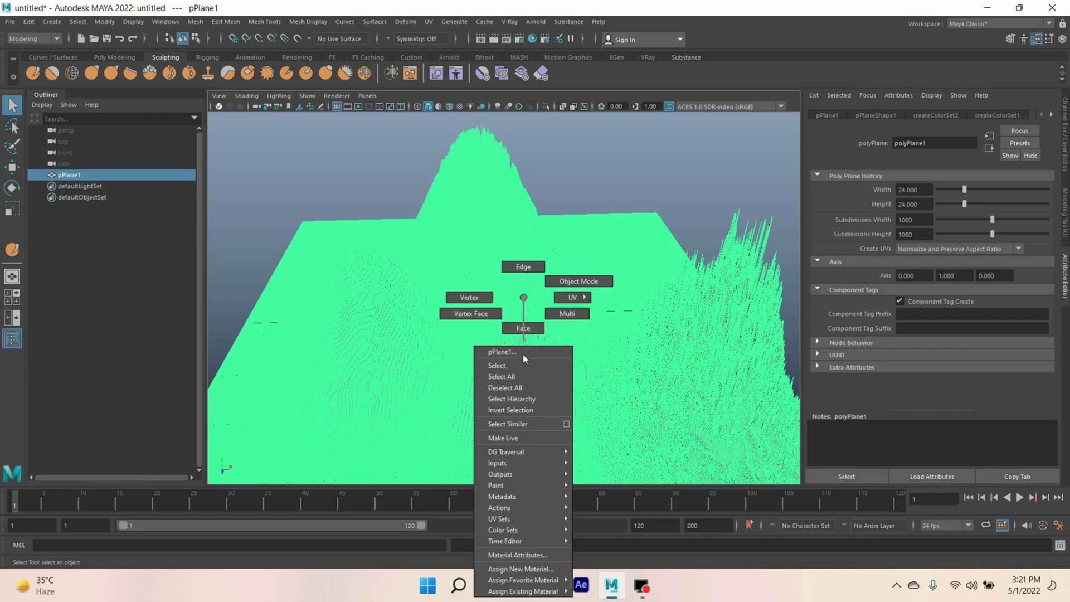
pyautogui.click(508, 569)
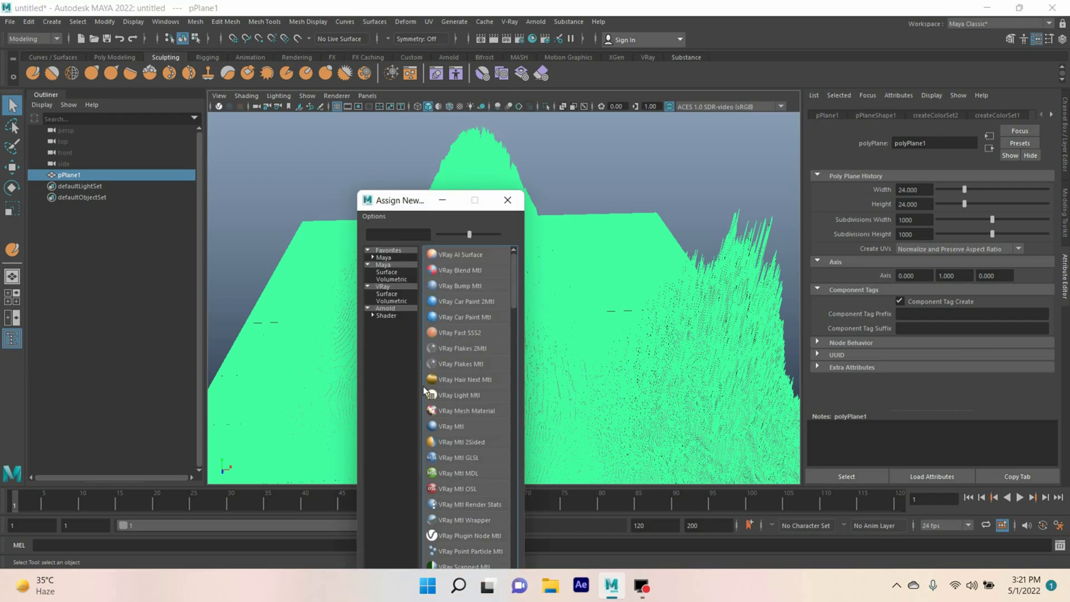
pyautogui.click(392, 260)
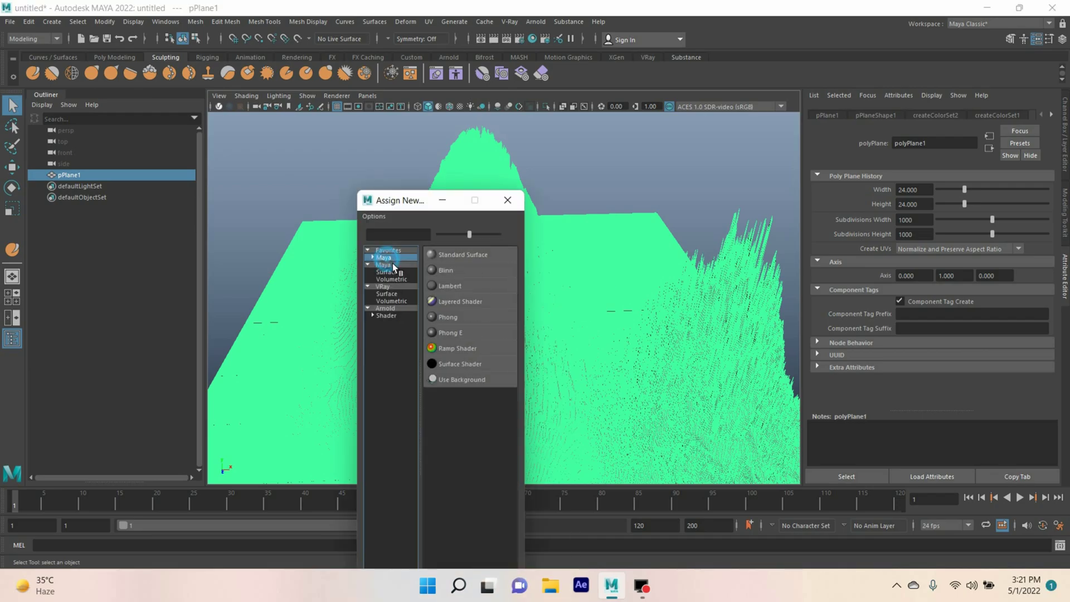
pyautogui.click(450, 276)
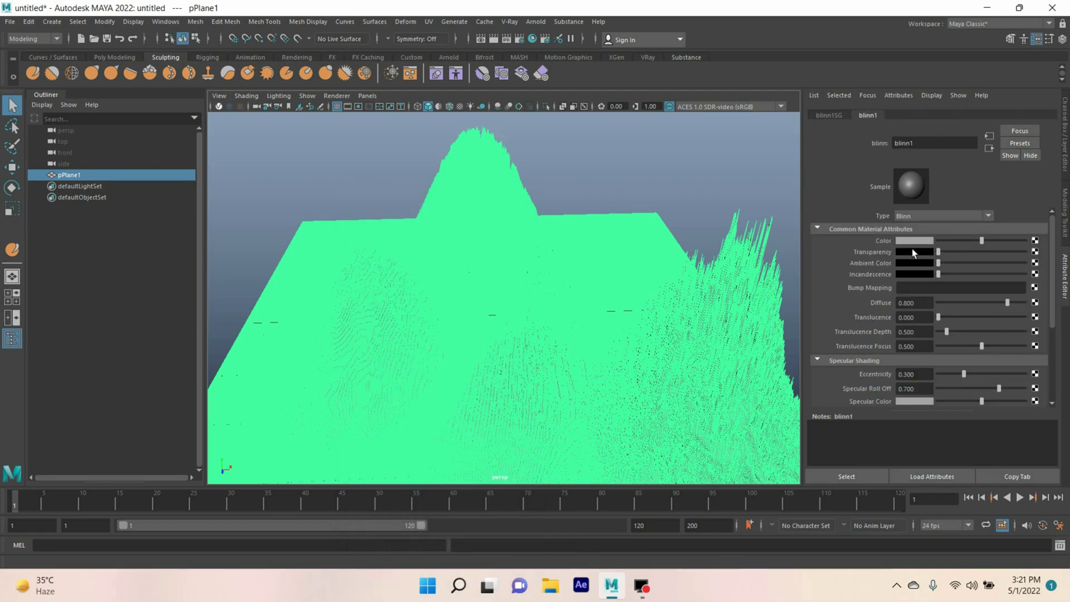
# Tint blinn1's Color a light pinkish-grey from the Color History
pyautogui.click(909, 241)
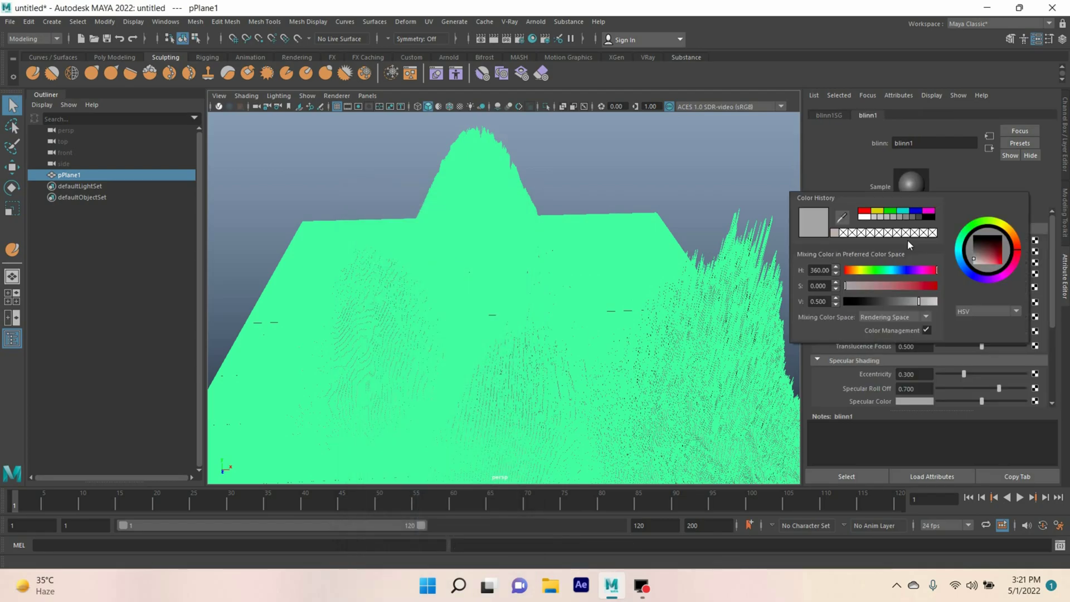
pyautogui.click(836, 233)
pyautogui.click(665, 178)
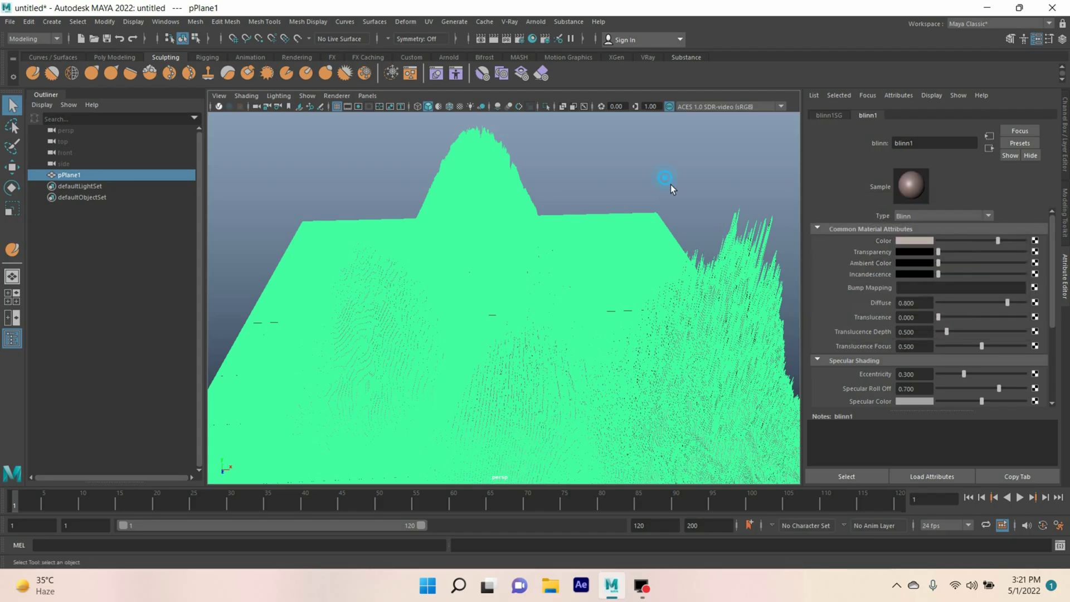
pyautogui.keyDown('alt'); pyautogui.moveTo(674, 197); pyautogui.dragTo(513, 304); pyautogui.keyUp('alt')
# Switch the Render Settings renderer from Arnold to Maya Software
pyautogui.click(173, 22)
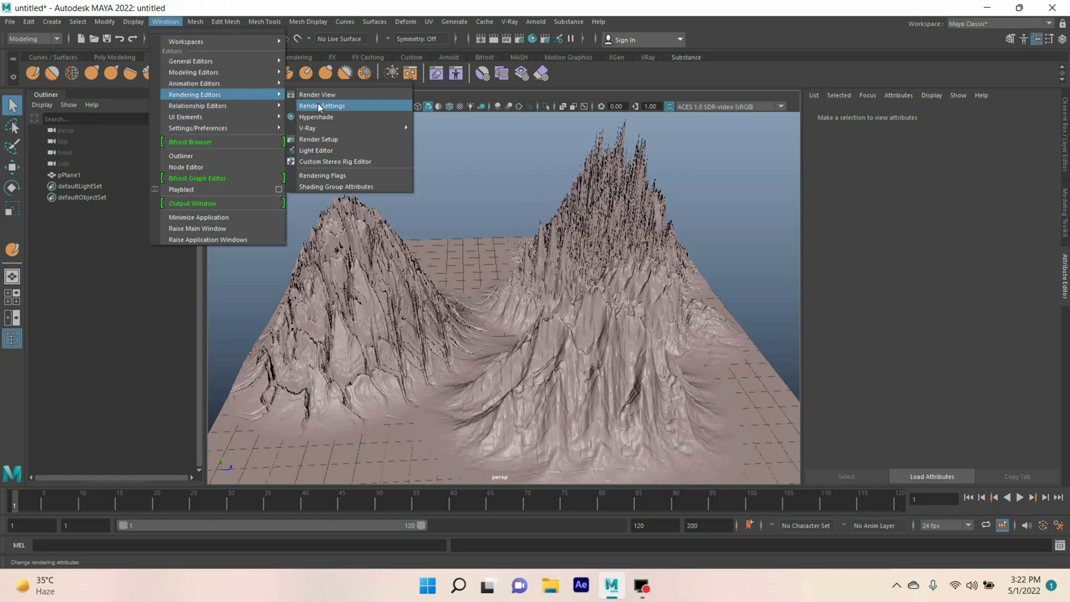
pyautogui.click(318, 106)
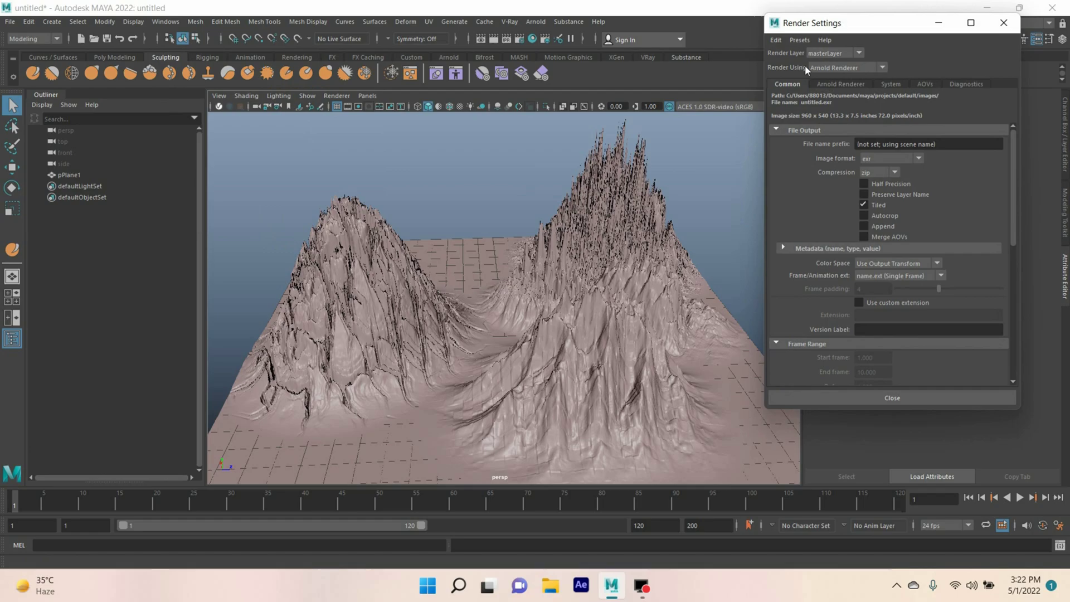
pyautogui.click(835, 67)
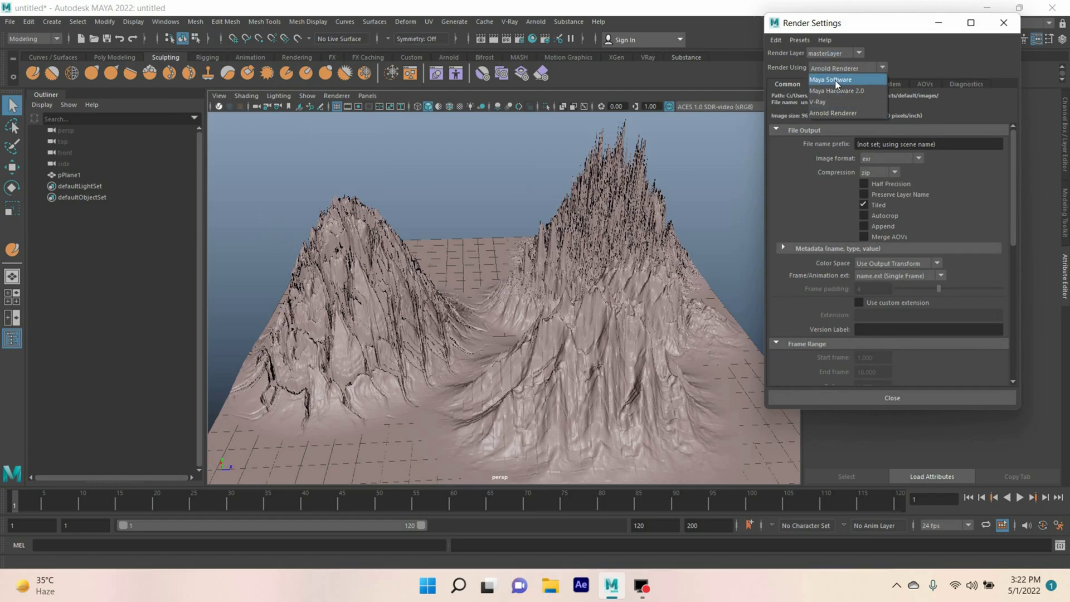
pyautogui.click(835, 80)
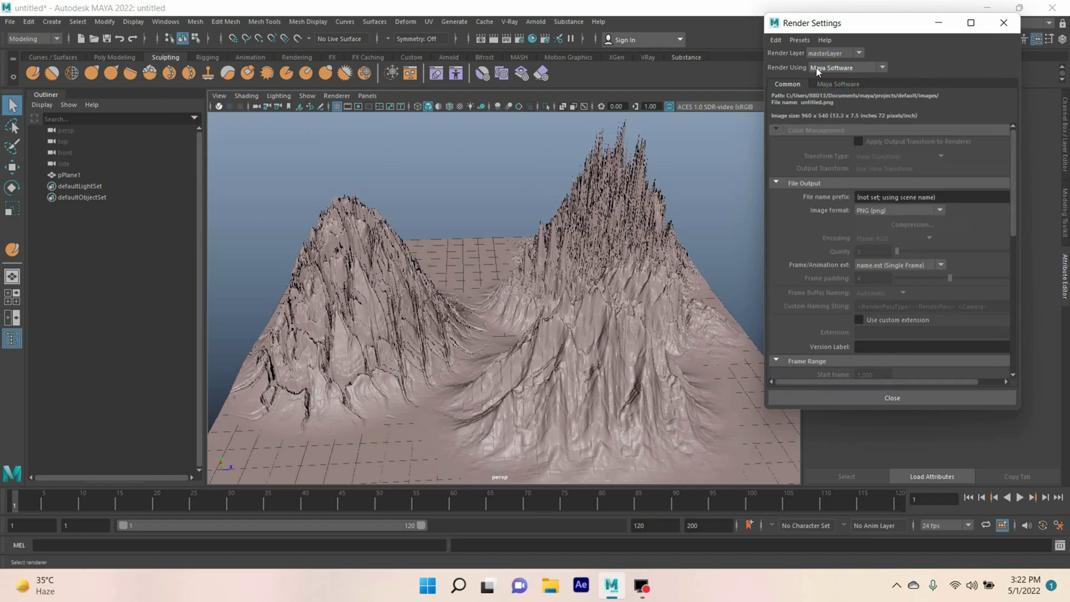
pyautogui.click(1004, 22)
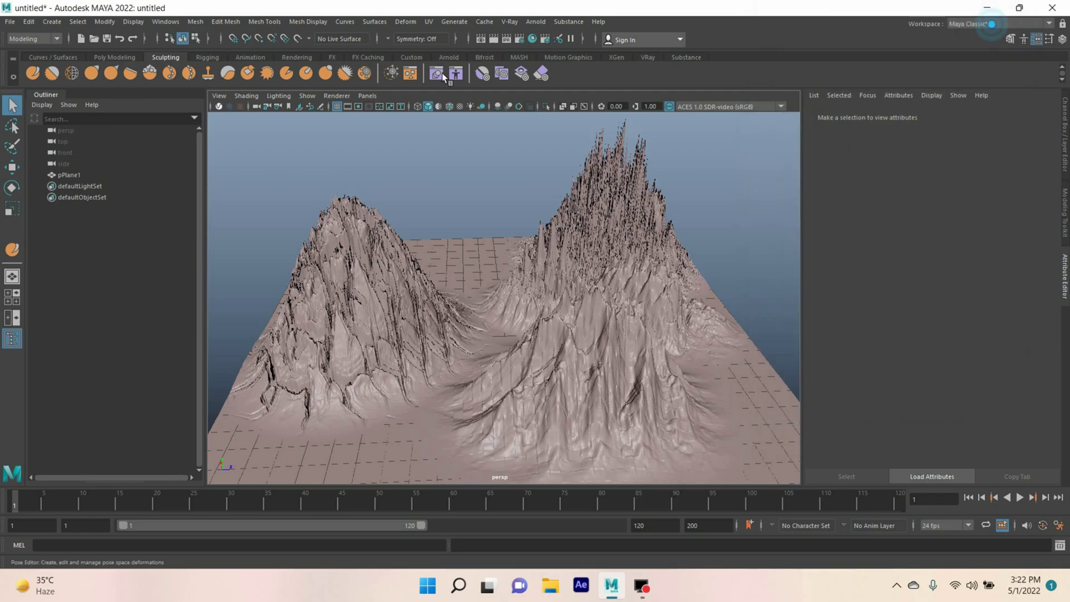
# Render the current frame of the mountain terrain into Render View at 960 x 540
pyautogui.click(497, 46)
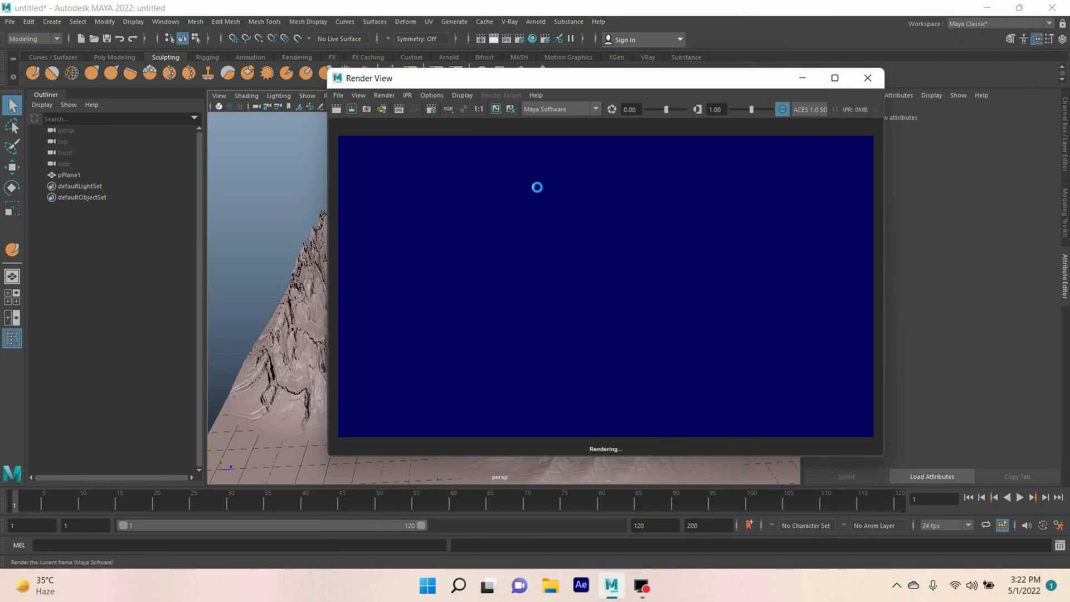
pyautogui.click(558, 248)
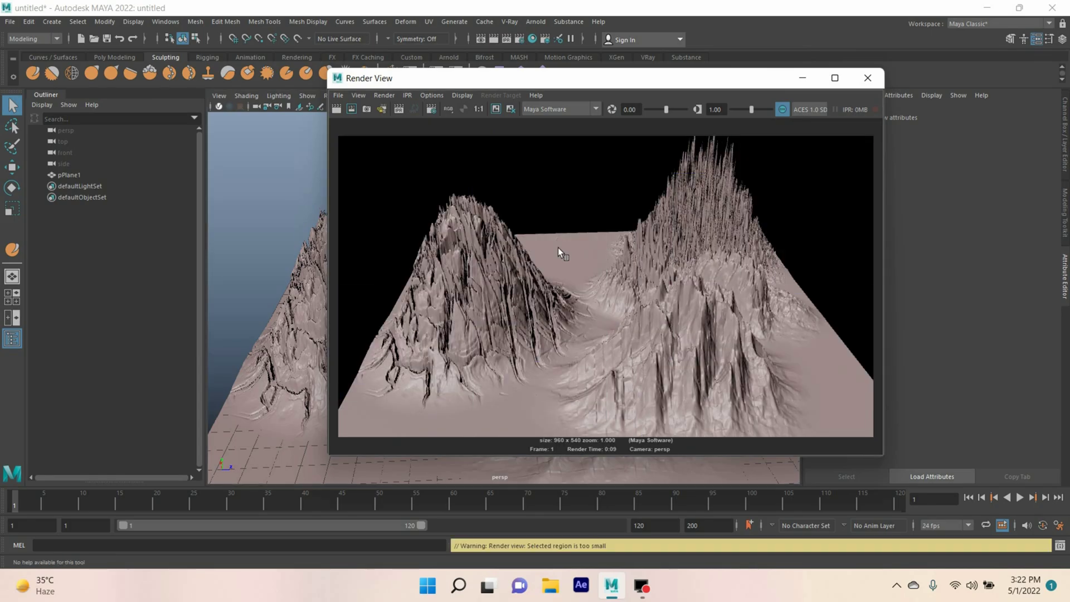